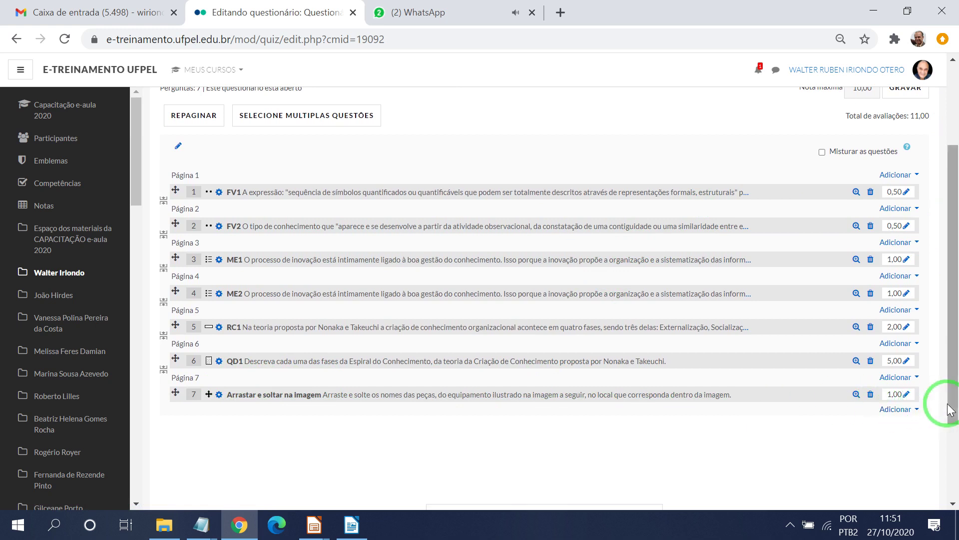
# - Add a new question of the type Marcadores "arrasta e solta" at the end of the quiz, after question 7
pyautogui.moveTo(954, 407); pyautogui.dragTo(951, 418)
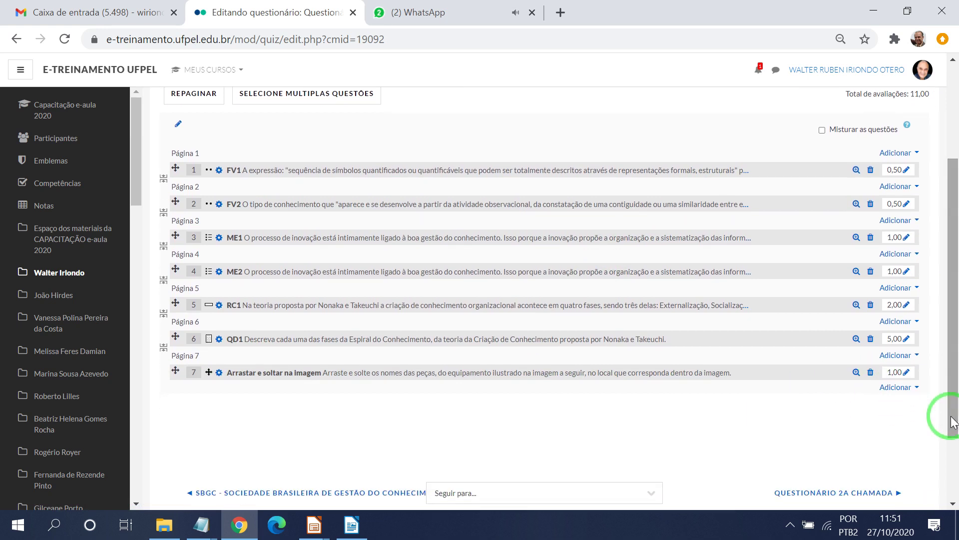
pyautogui.click(895, 388)
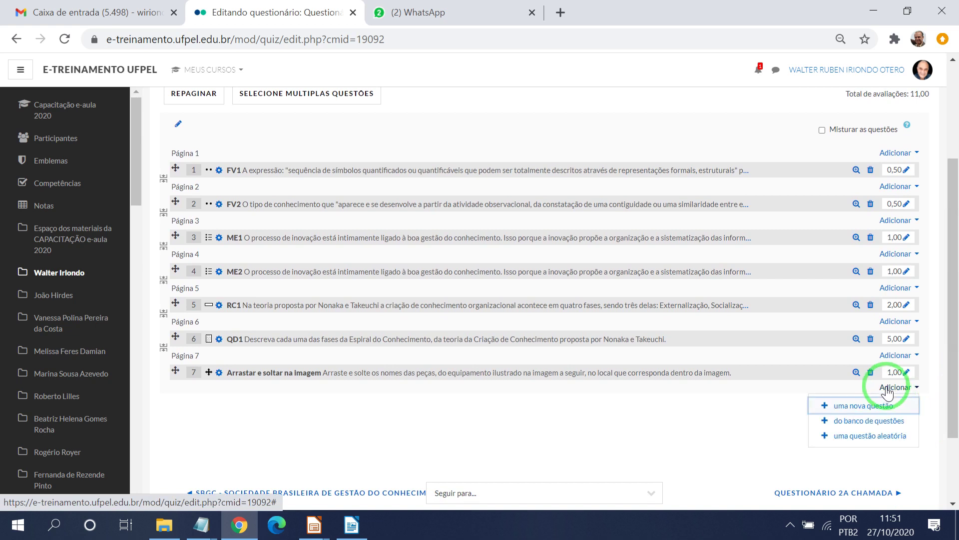
pyautogui.click(882, 407)
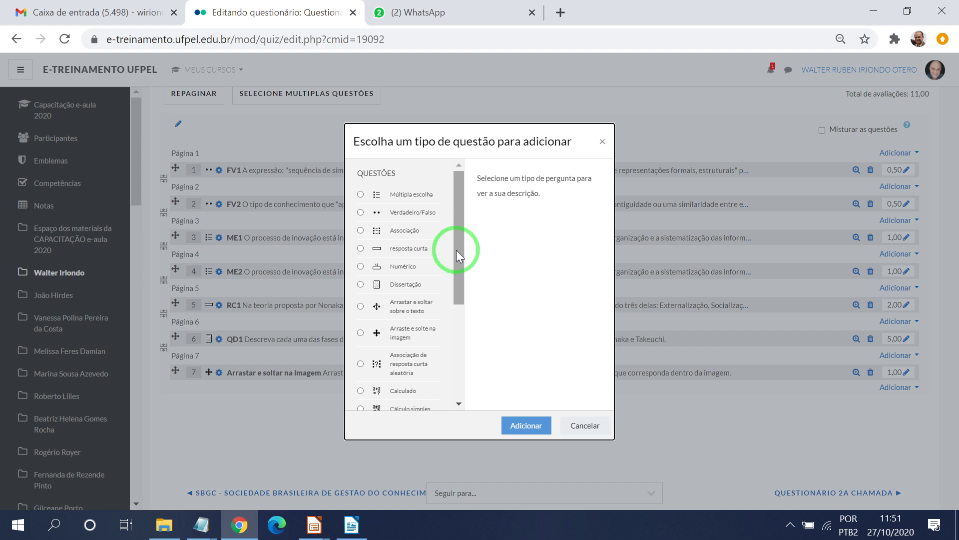
pyautogui.moveTo(457, 250); pyautogui.dragTo(461, 316)
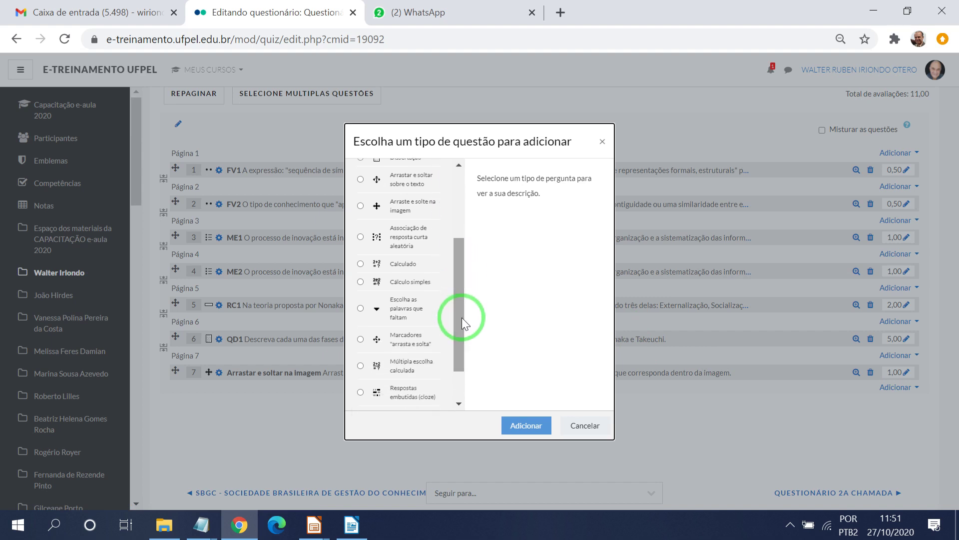
pyautogui.click(360, 339)
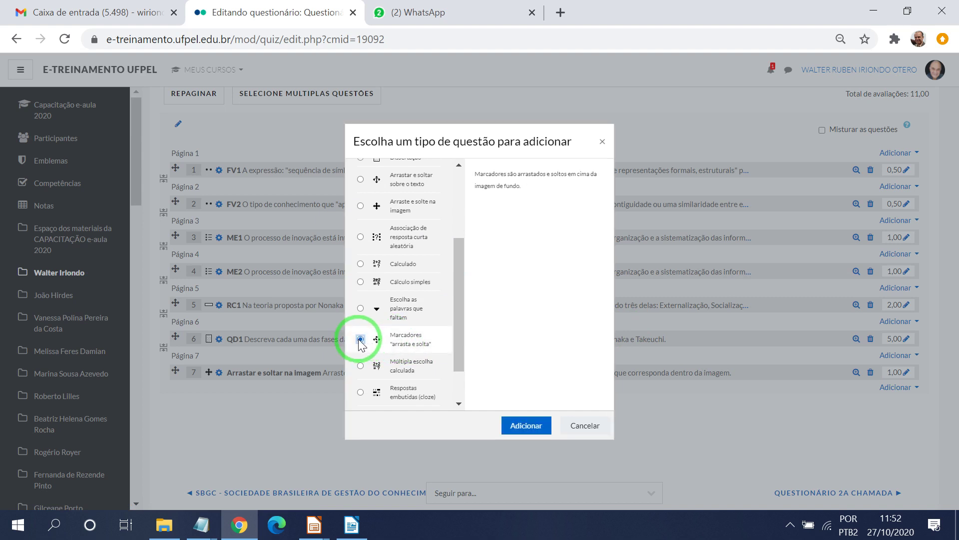
pyautogui.click(514, 426)
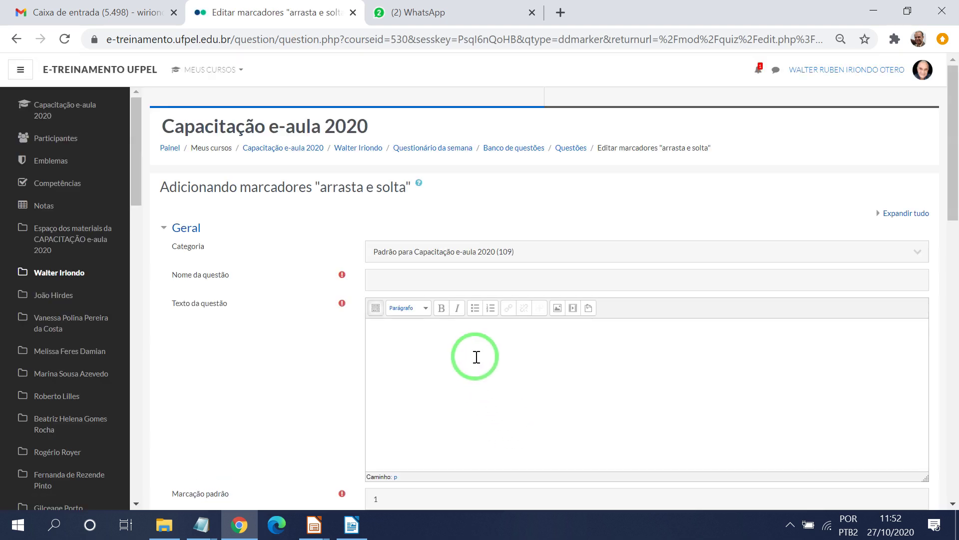
# - Name the question "Marcadores - arrastar e soltar na imagem" and enter the text "Arraste e solte no local correspondente na imagem as descrições das peças do equipamento."
pyautogui.click(449, 276)
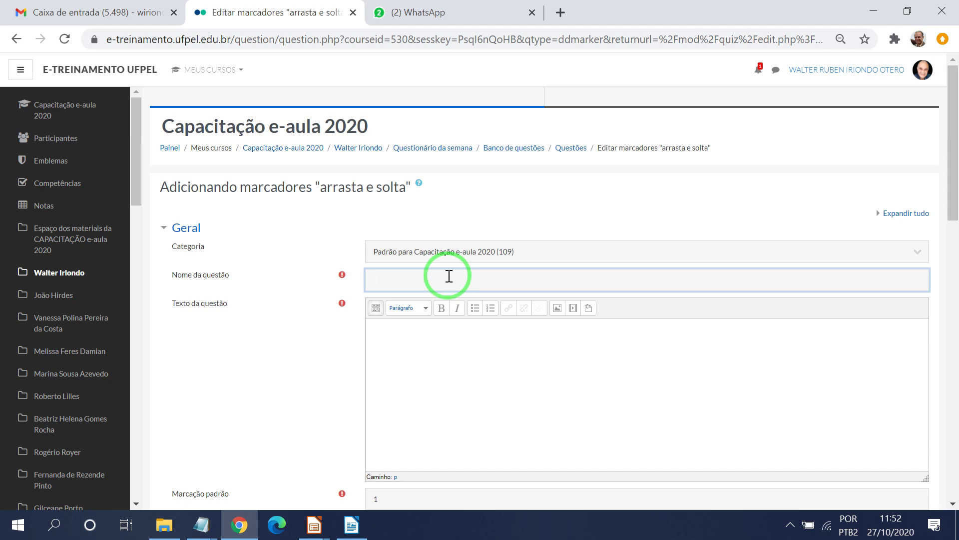
pyautogui.write('Marcadores - arrastar e soltar na imagem')
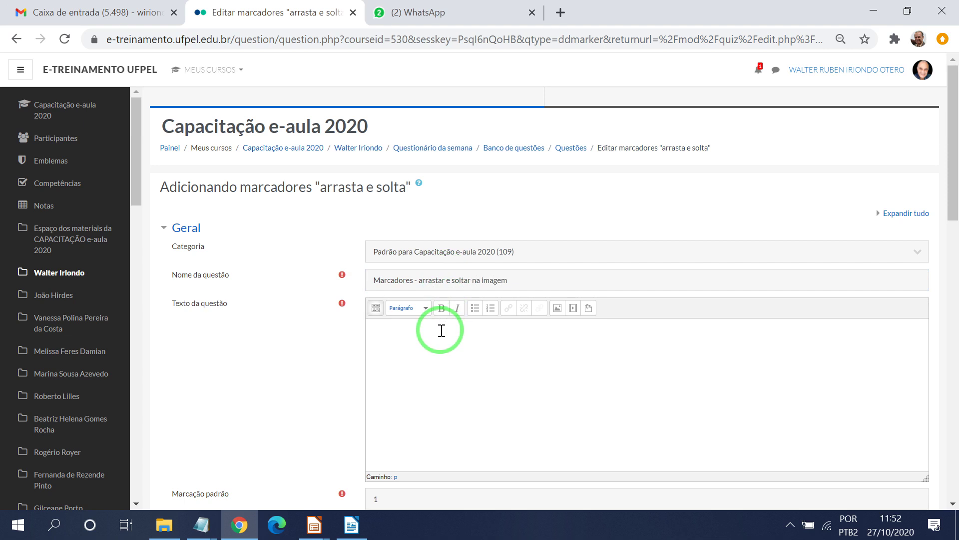
pyautogui.write('Arraste e solte no local correspondente na ')
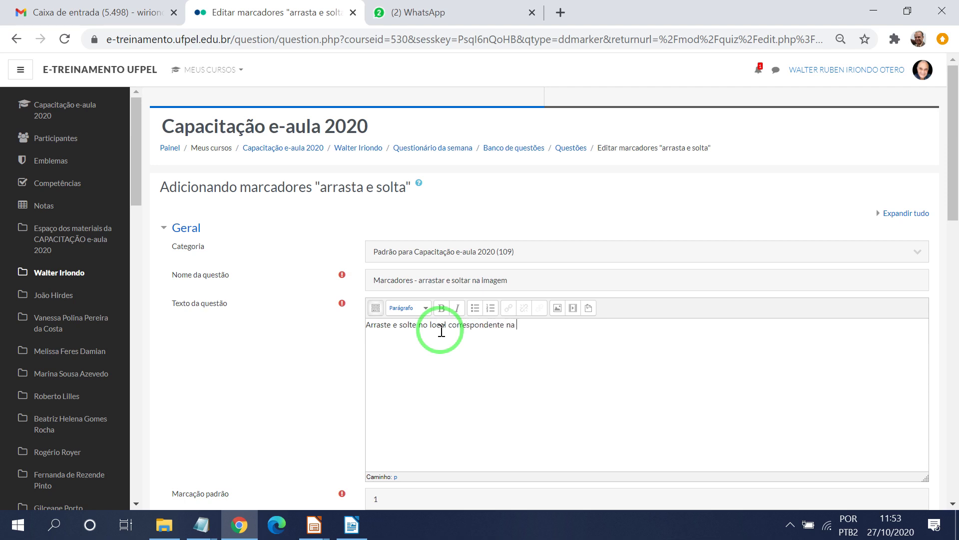
pyautogui.write('imagem as descrições das pe')
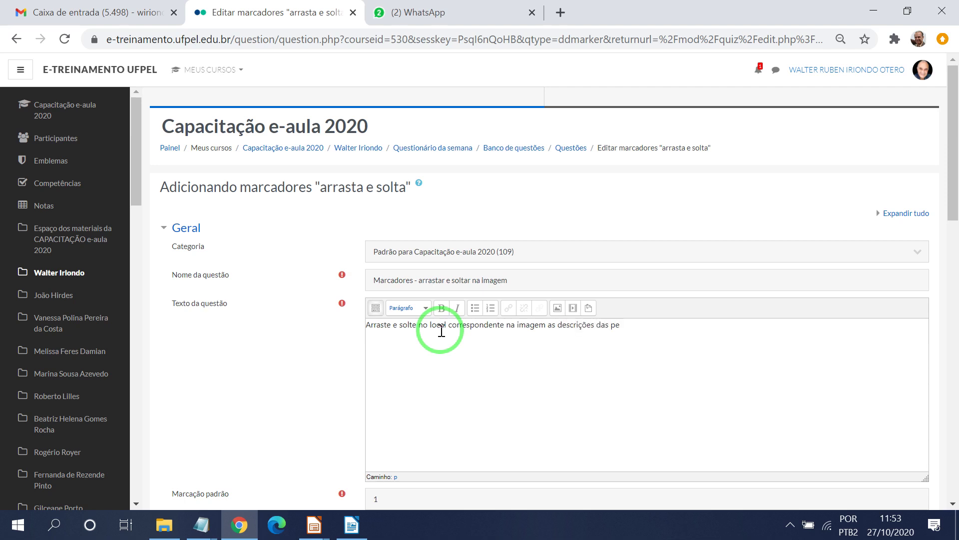
pyautogui.write('ças do equipamento.')
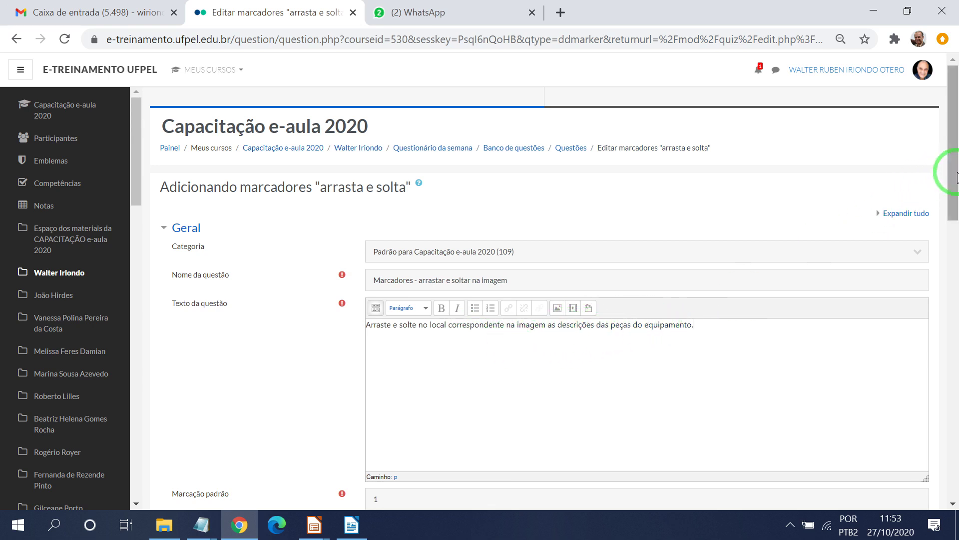
# - Upload 2motor_trifasico_sem_legendas.png from the Imagens Salvas folder as the question's background image
pyautogui.moveTo(954, 176); pyautogui.dragTo(955, 218)
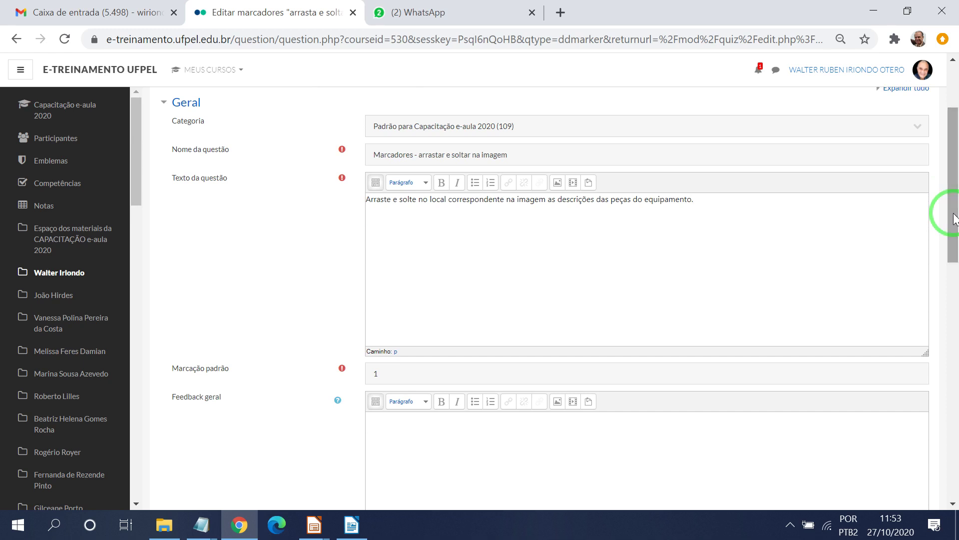
pyautogui.moveTo(955, 218); pyautogui.dragTo(955, 254)
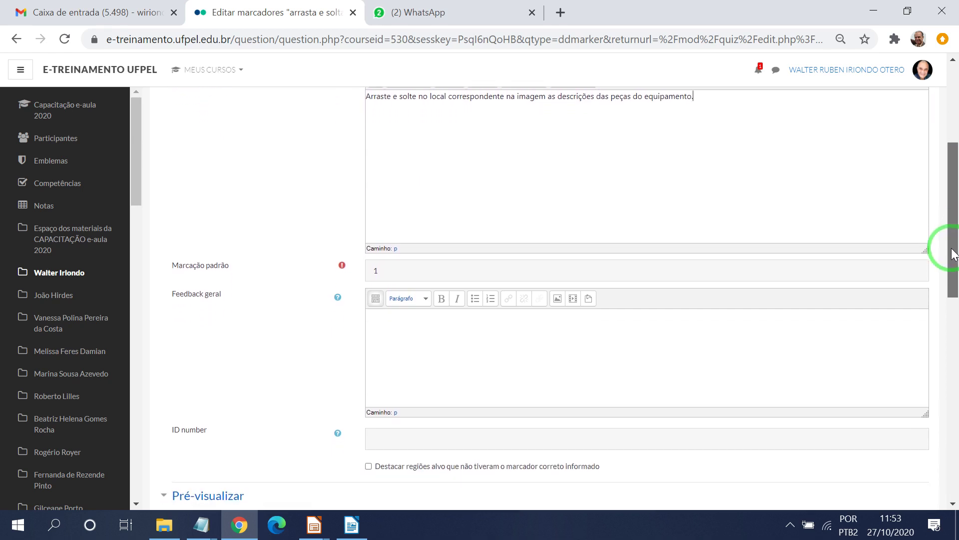
pyautogui.moveTo(954, 254); pyautogui.dragTo(949, 368)
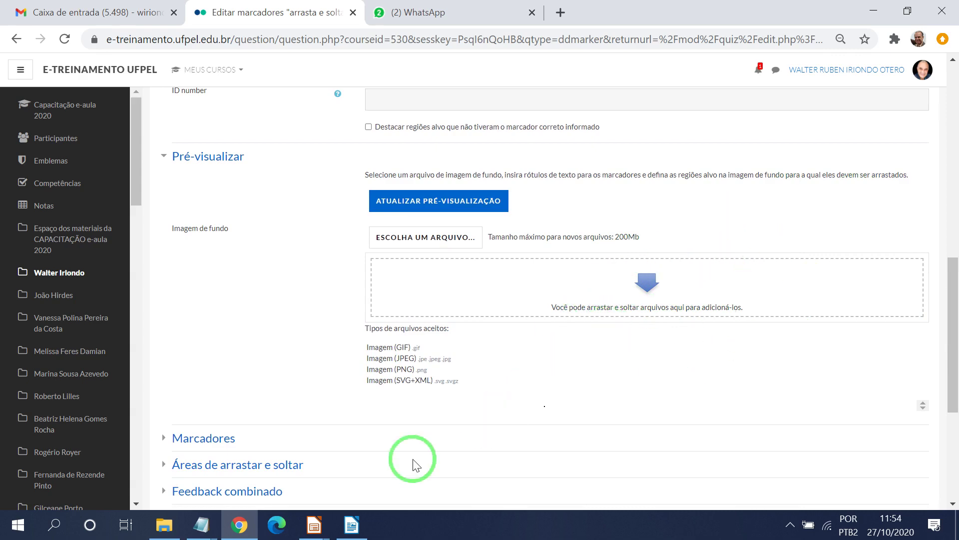
pyautogui.click(165, 526)
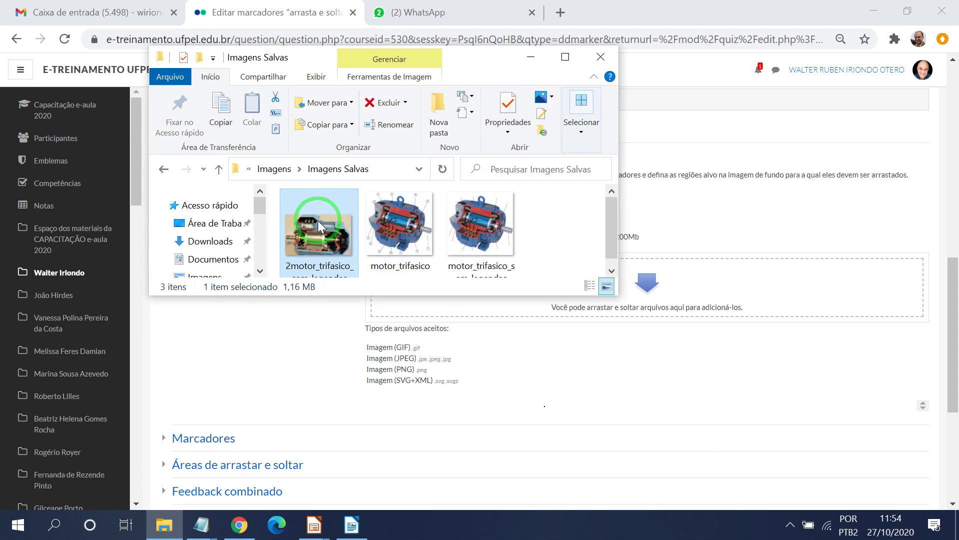
pyautogui.moveTo(318, 220); pyautogui.dragTo(700, 313)
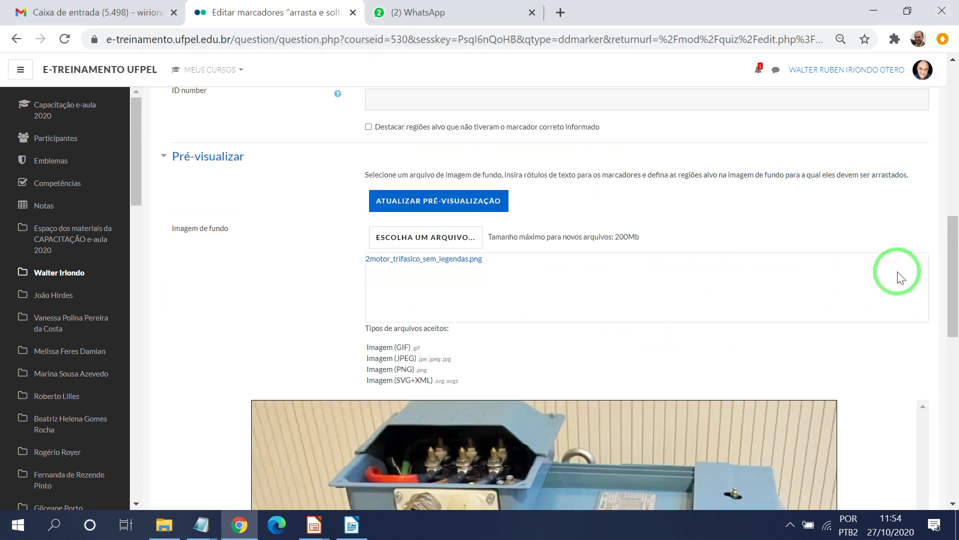
# - Label Marcador 1 as VENTILADOR and Marcador 2 as ROTOR in the question's Marcadores section
pyautogui.moveTo(953, 253); pyautogui.dragTo(955, 336)
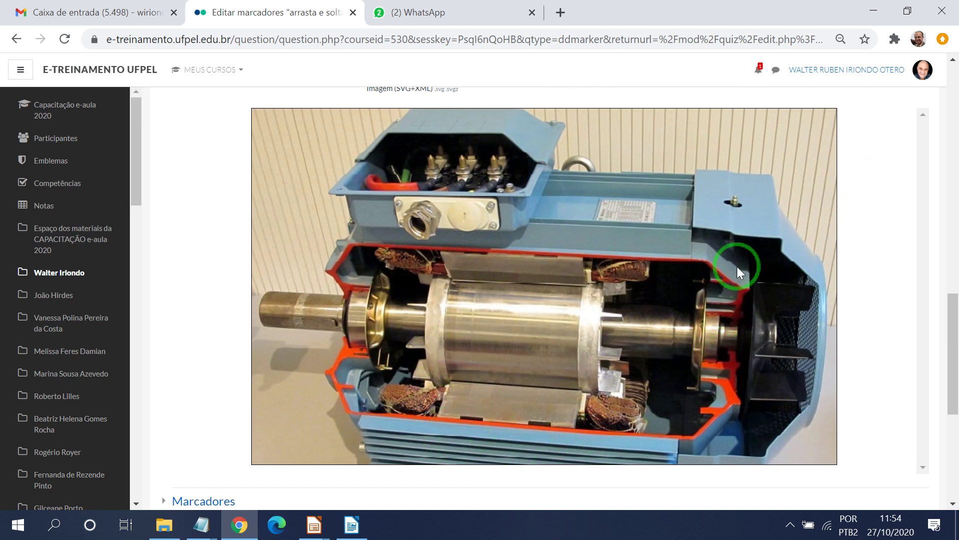
pyautogui.click(955, 304)
pyautogui.moveTo(955, 306); pyautogui.dragTo(955, 311)
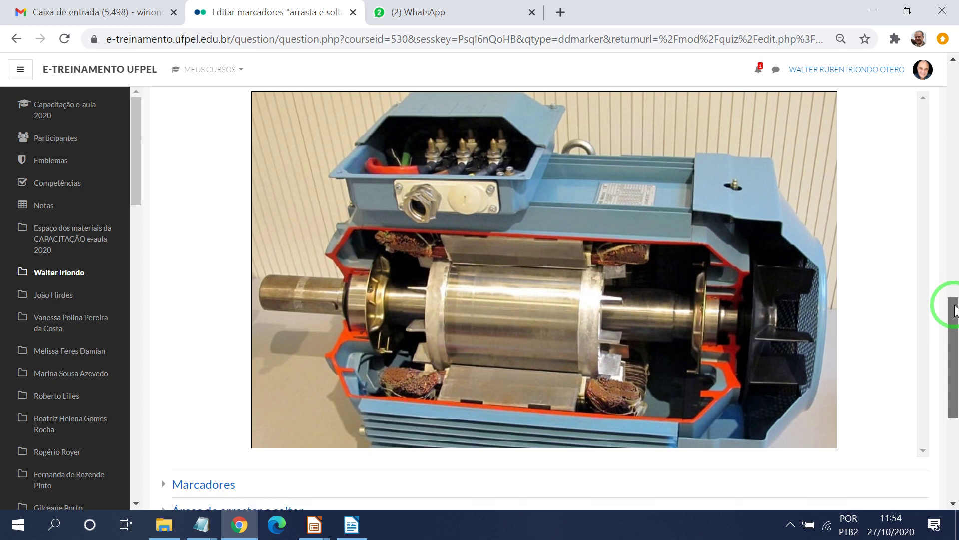
pyautogui.moveTo(955, 310); pyautogui.dragTo(954, 311)
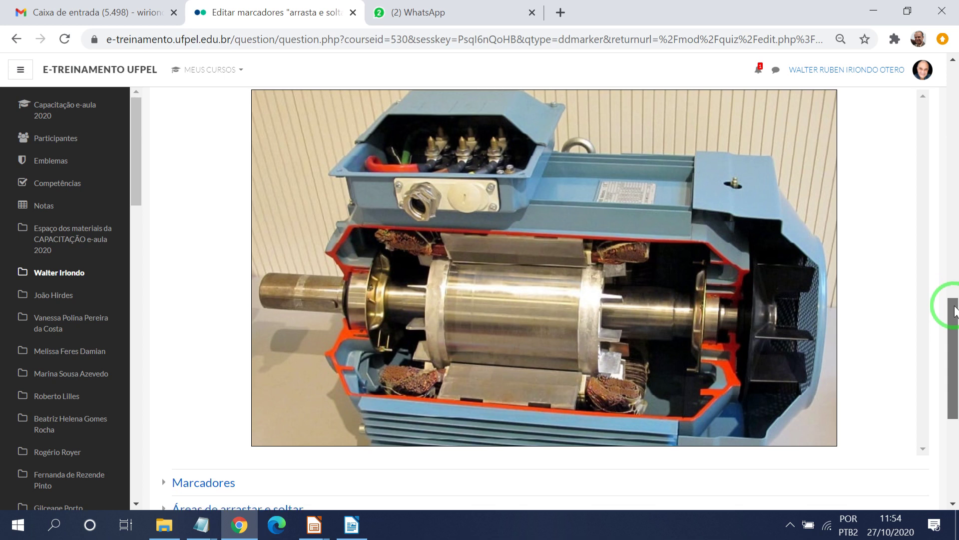
pyautogui.moveTo(954, 311); pyautogui.dragTo(954, 332)
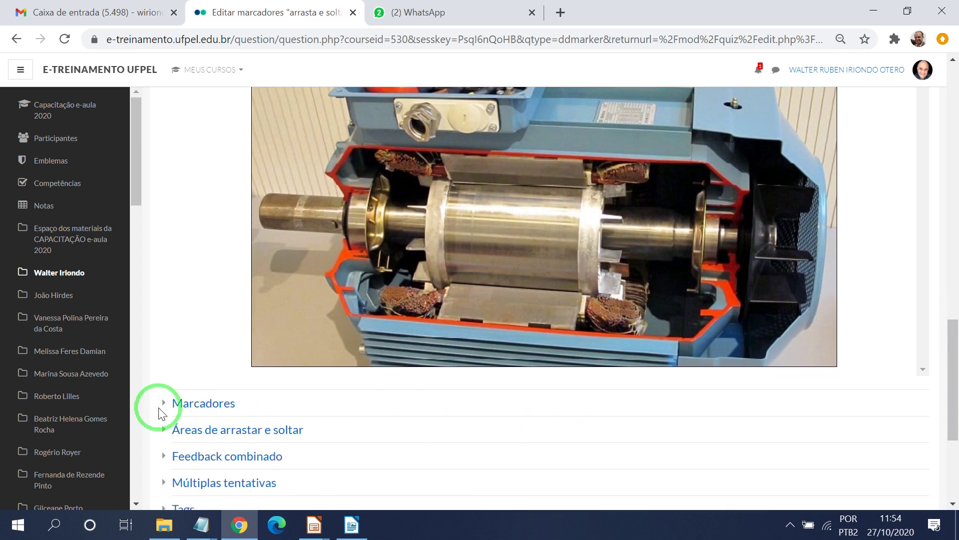
pyautogui.click(191, 409)
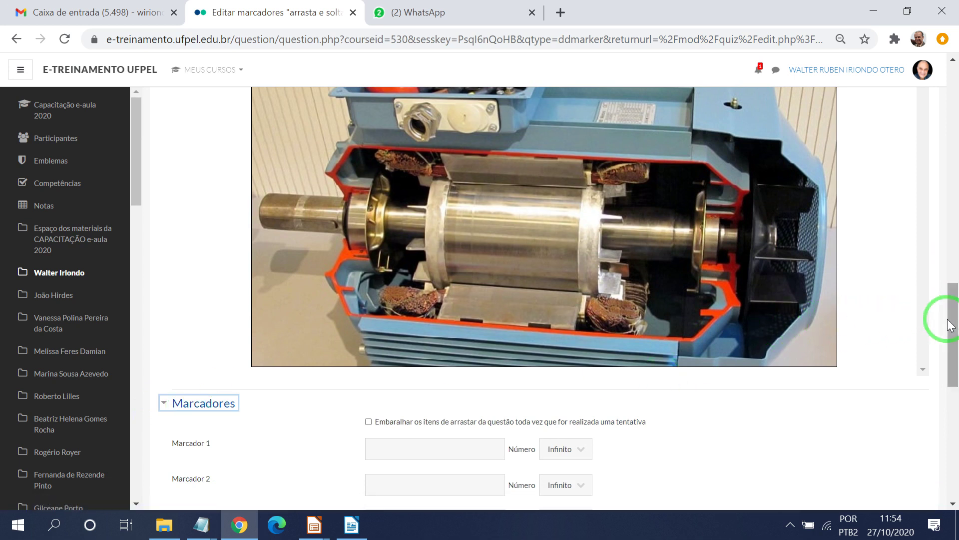
pyautogui.moveTo(954, 324); pyautogui.dragTo(955, 364)
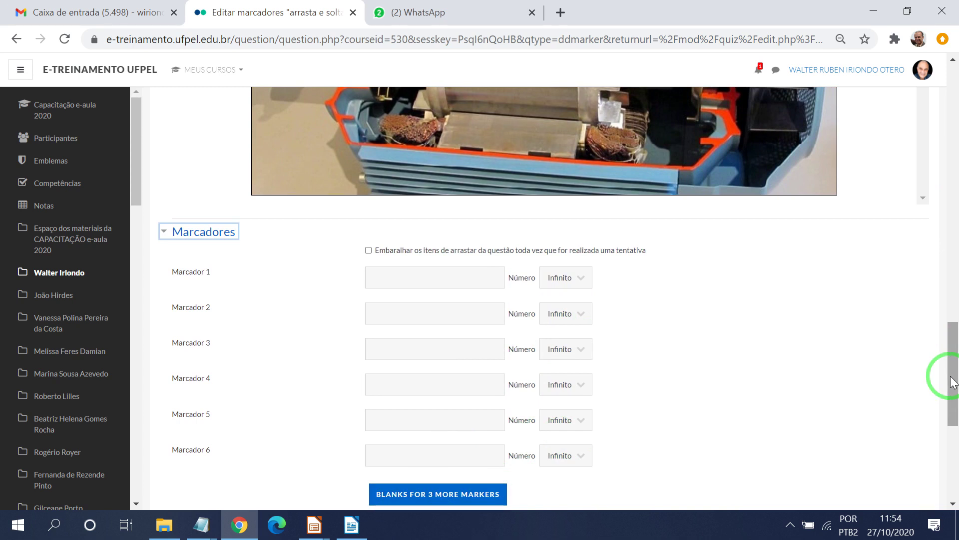
pyautogui.click(440, 281)
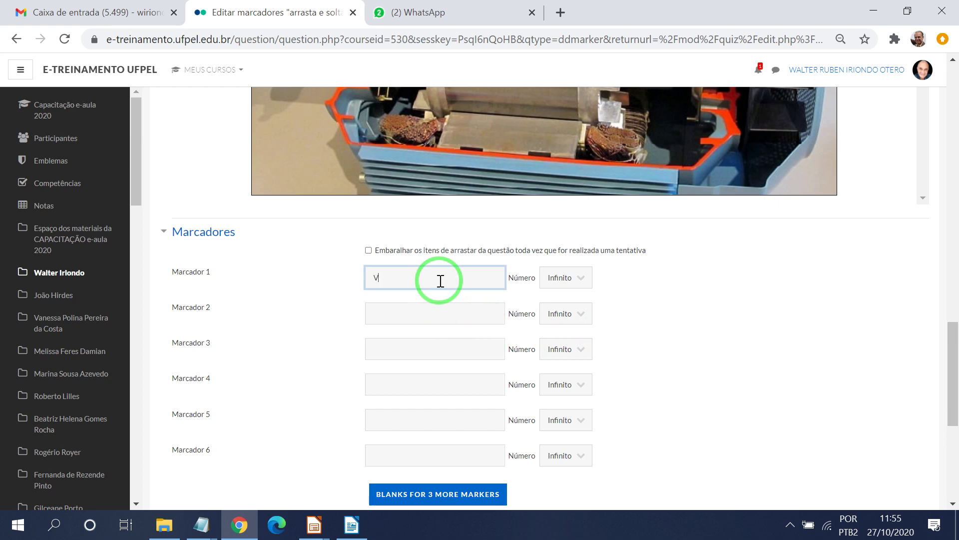
pyautogui.write('VENTILADOR')
pyautogui.click(417, 319)
pyautogui.write('RO')
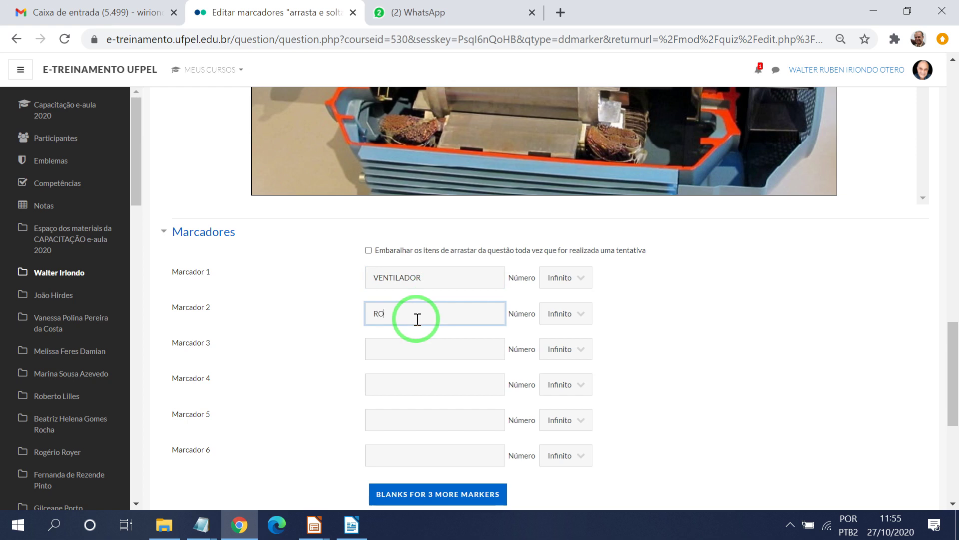
pyautogui.write('TOR')
# - Label Marcador 3 as CAIXA DE LIGAÇÃO and Marcador 4 as ROLAMENTO
pyautogui.click(413, 349)
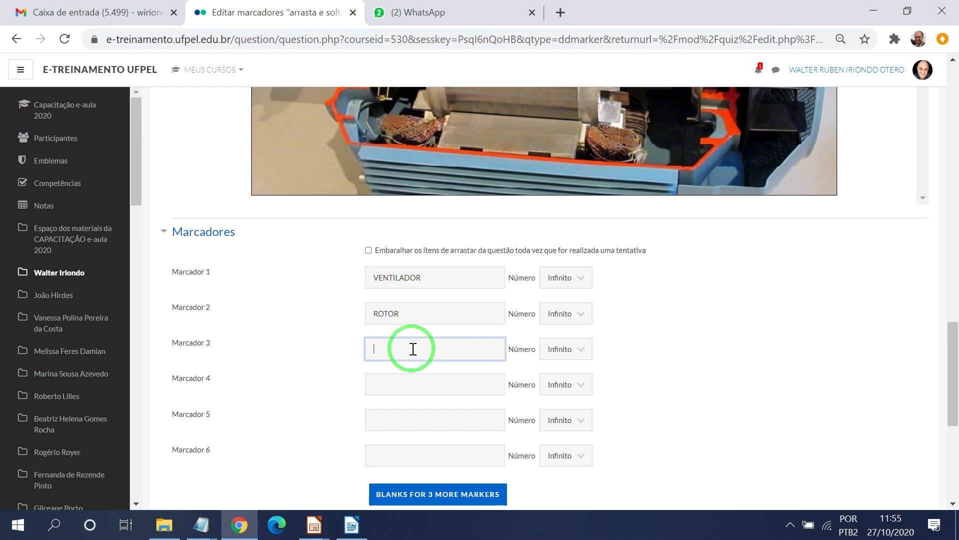
pyautogui.write('CAIXA DE LIGAÇAP')
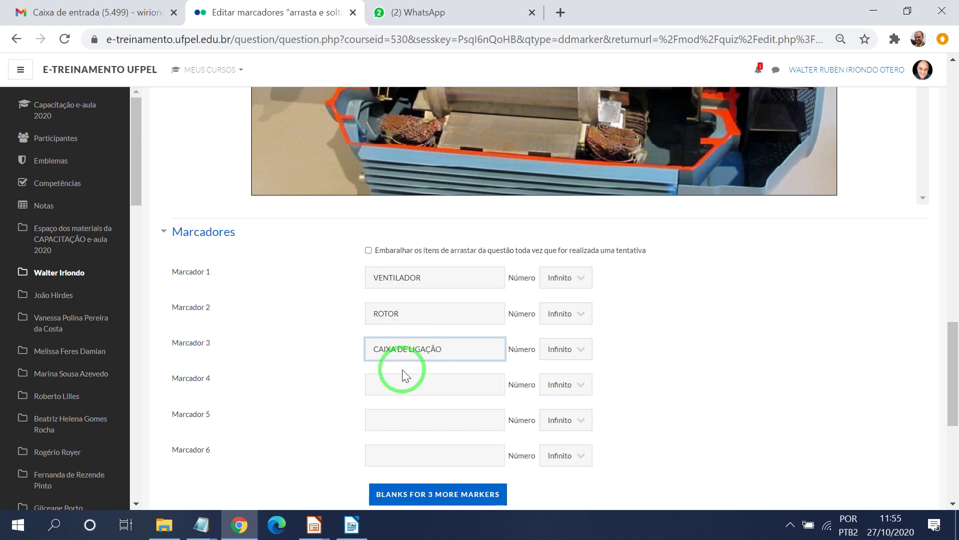
pyautogui.click(400, 387)
pyautogui.write('ROLE')
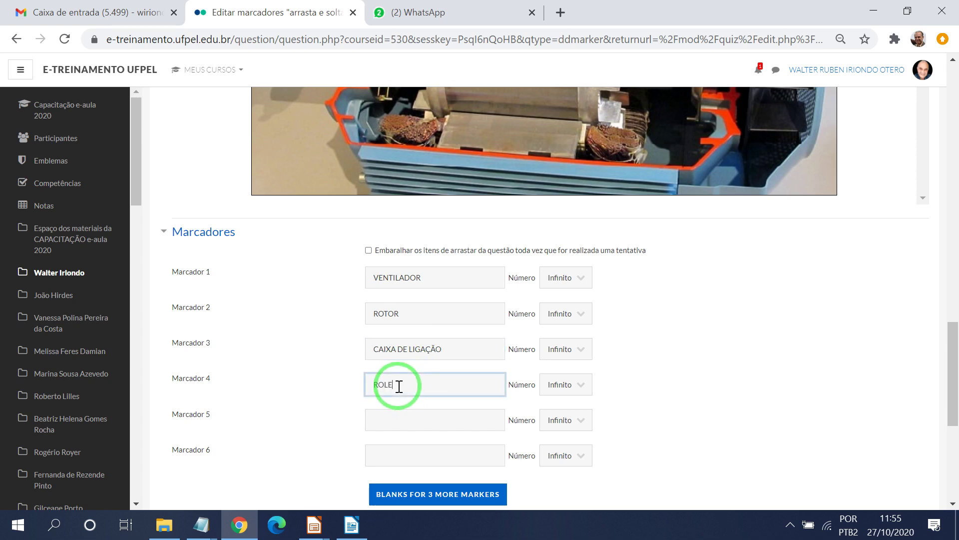
pyautogui.press('BackSpace')
pyautogui.write('AMENTO')
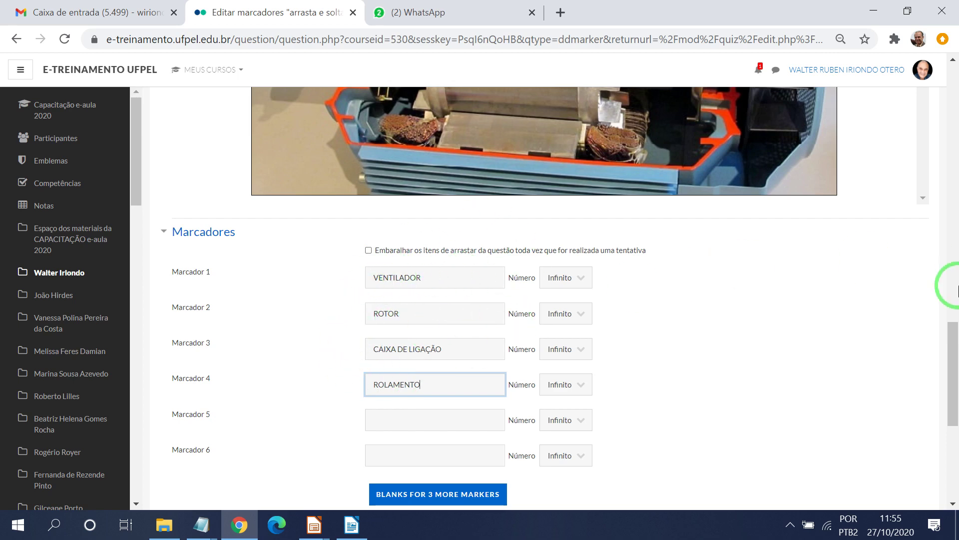
# - Define Área de arrastar e soltar 1 with the Retângulo shape and the CAIXA DE LIGAÇÃO marker
pyautogui.moveTo(956, 355); pyautogui.dragTo(955, 394)
pyautogui.click(505, 363)
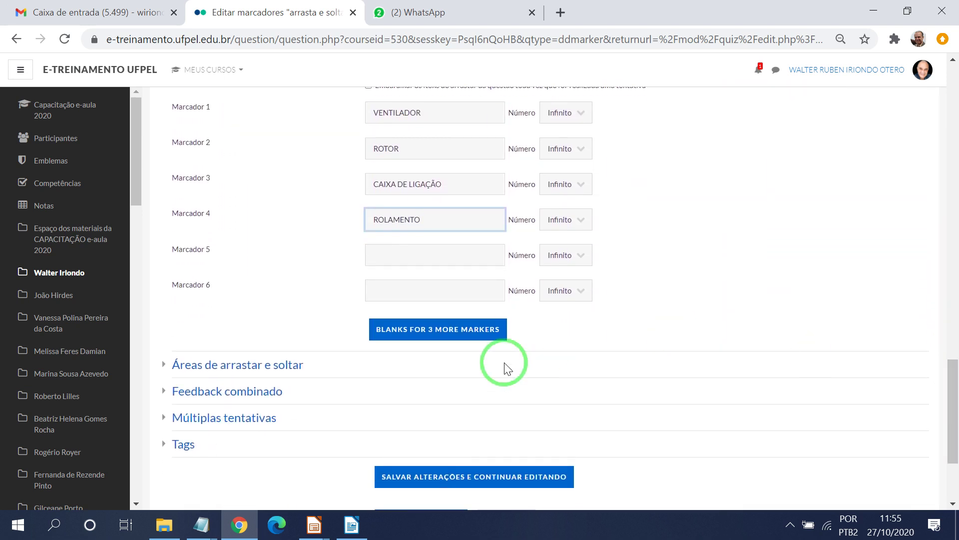
pyautogui.click(228, 369)
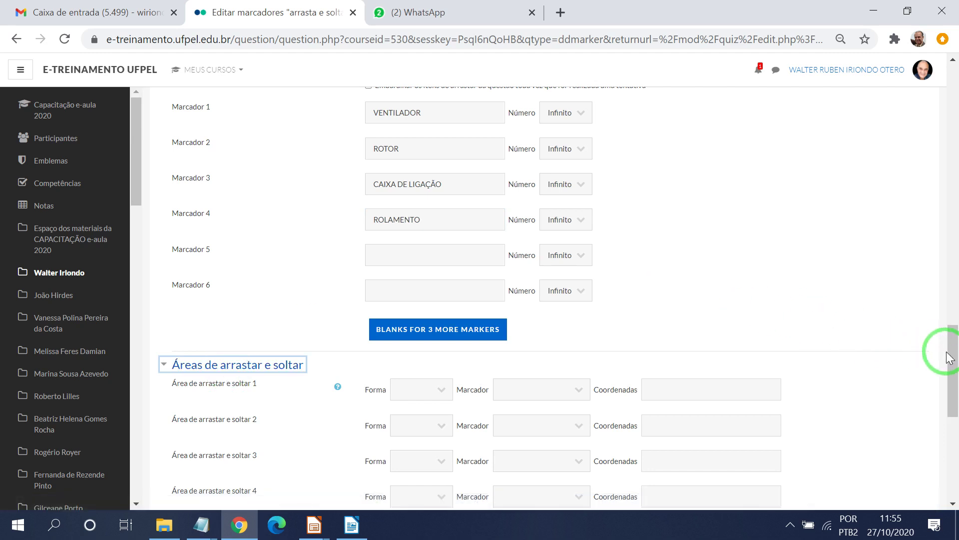
pyautogui.moveTo(952, 358)
pyautogui.mouseDown()
pyautogui.moveTo(955, 383)
pyautogui.moveTo(948, 286)
pyautogui.moveTo(953, 382)
pyautogui.mouseUp()
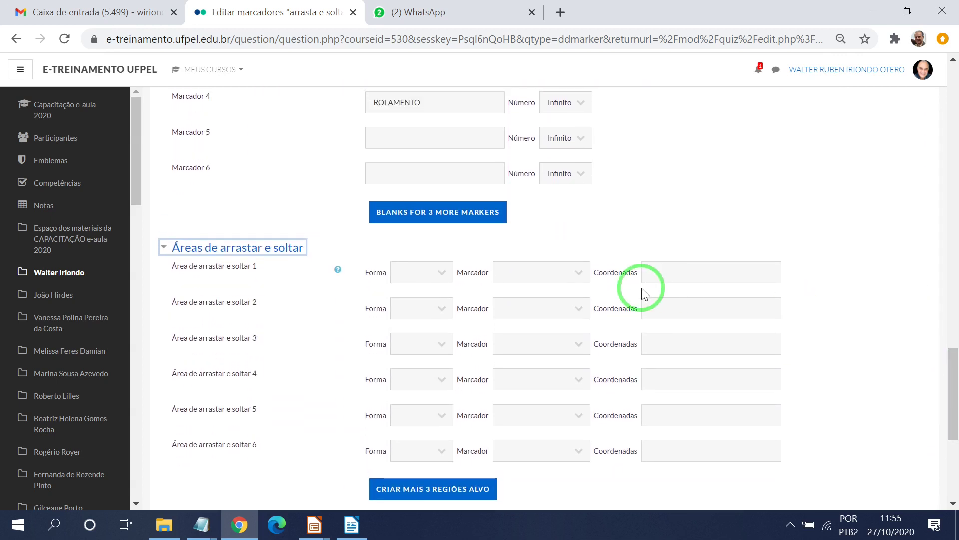
pyautogui.click(439, 273)
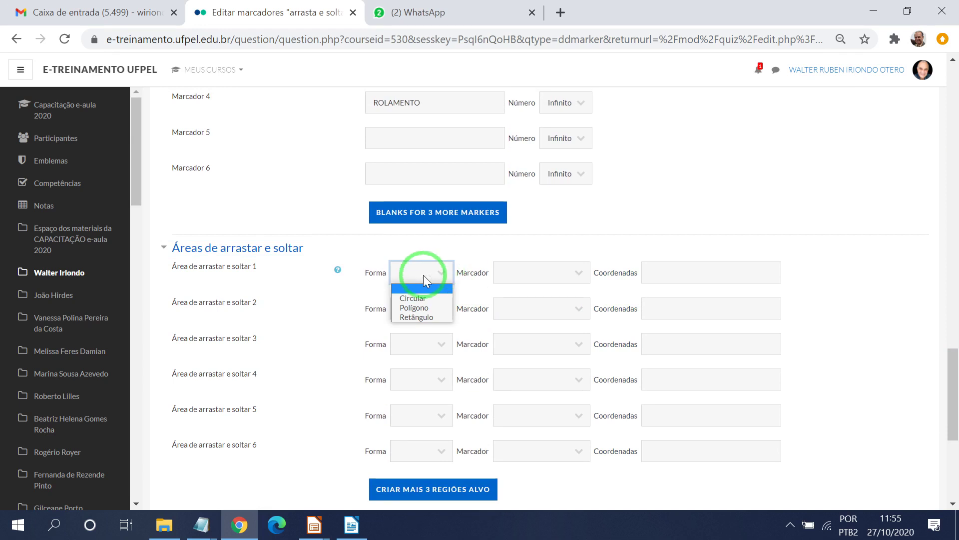
pyautogui.click(409, 318)
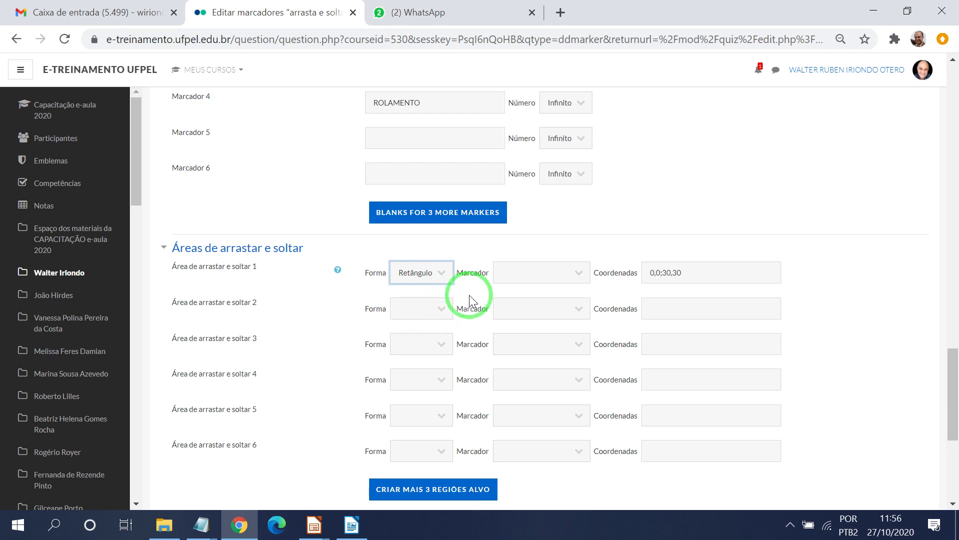
pyautogui.click(577, 271)
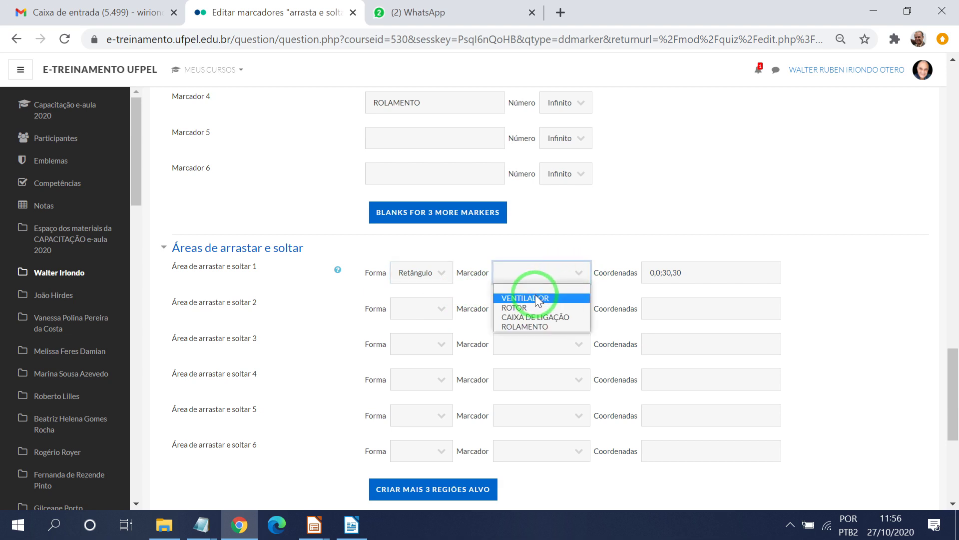
pyautogui.click(535, 314)
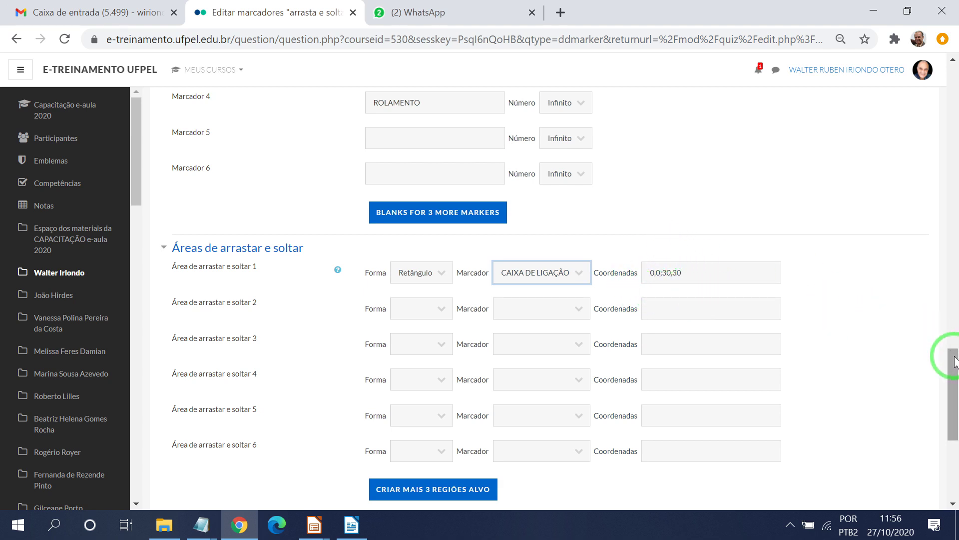
# - Place the CAIXA DE LIGAÇÃO drop zone over the motor's terminal box and size it to about 479 by 277, starting at about 151,1
pyautogui.moveTo(953, 361); pyautogui.dragTo(954, 226)
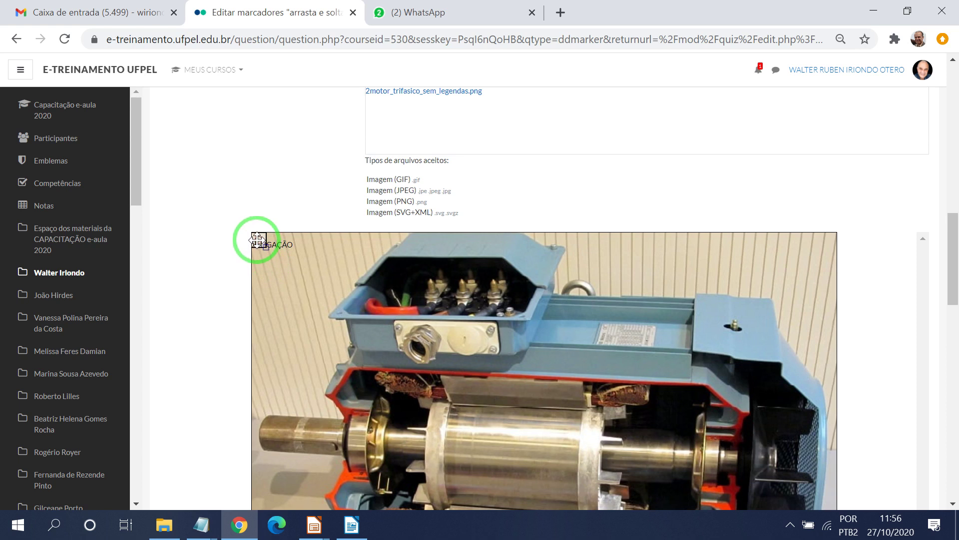
pyautogui.moveTo(257, 240); pyautogui.dragTo(334, 243)
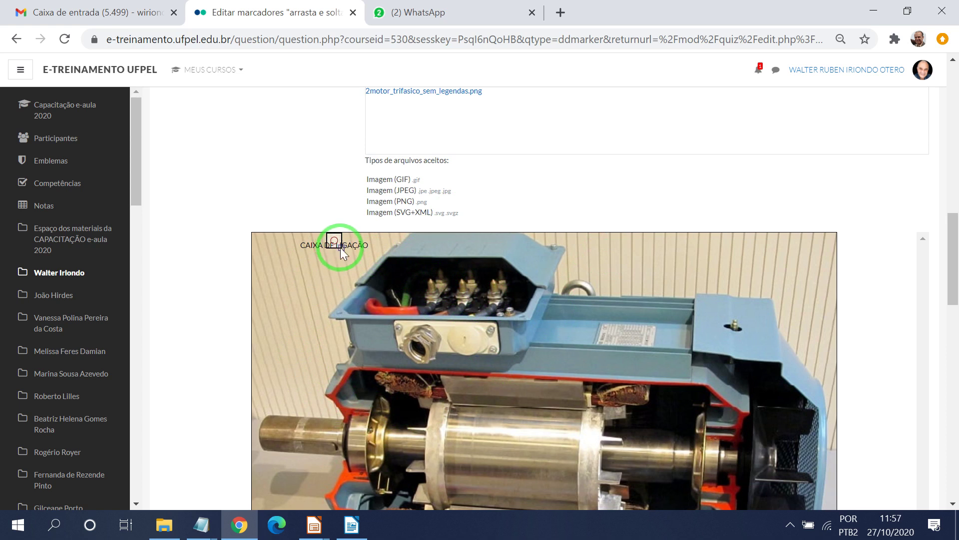
pyautogui.moveTo(340, 247)
pyautogui.mouseDown()
pyautogui.moveTo(367, 324)
pyautogui.moveTo(393, 343)
pyautogui.moveTo(487, 368)
pyautogui.moveTo(568, 359)
pyautogui.moveTo(565, 370)
pyautogui.mouseUp()
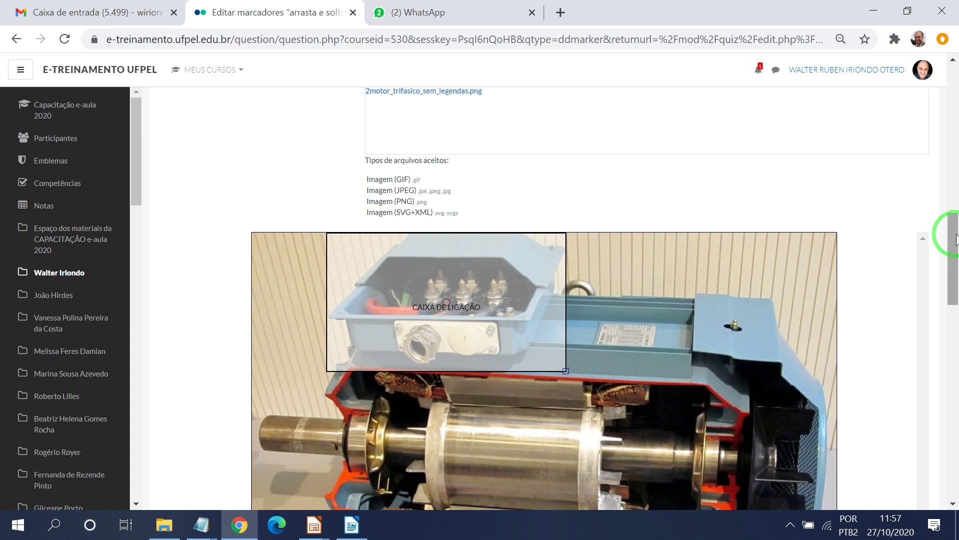
# - Define Área de arrastar e soltar 2 with the VENTILADOR marker and the Retângulo shape
pyautogui.moveTo(955, 239); pyautogui.dragTo(954, 378)
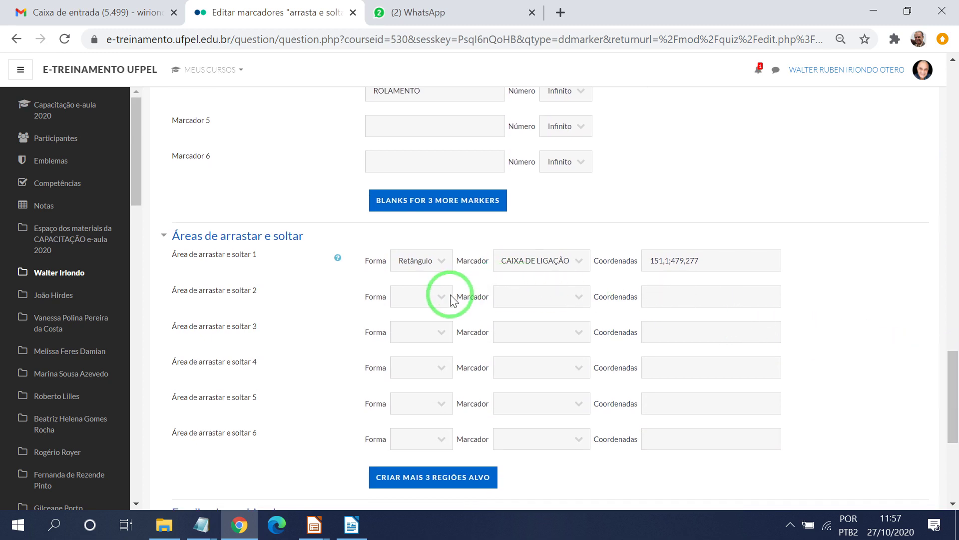
pyautogui.click(578, 299)
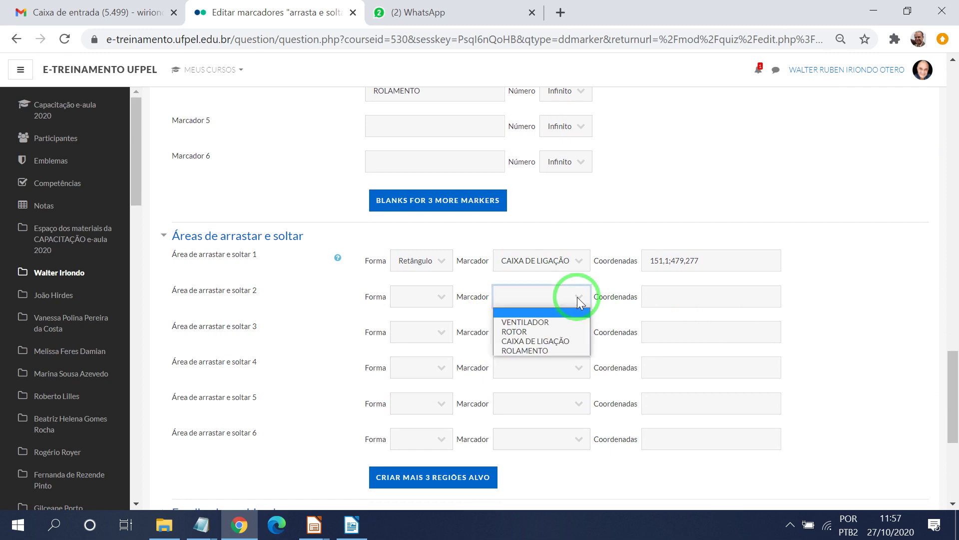
pyautogui.click(542, 323)
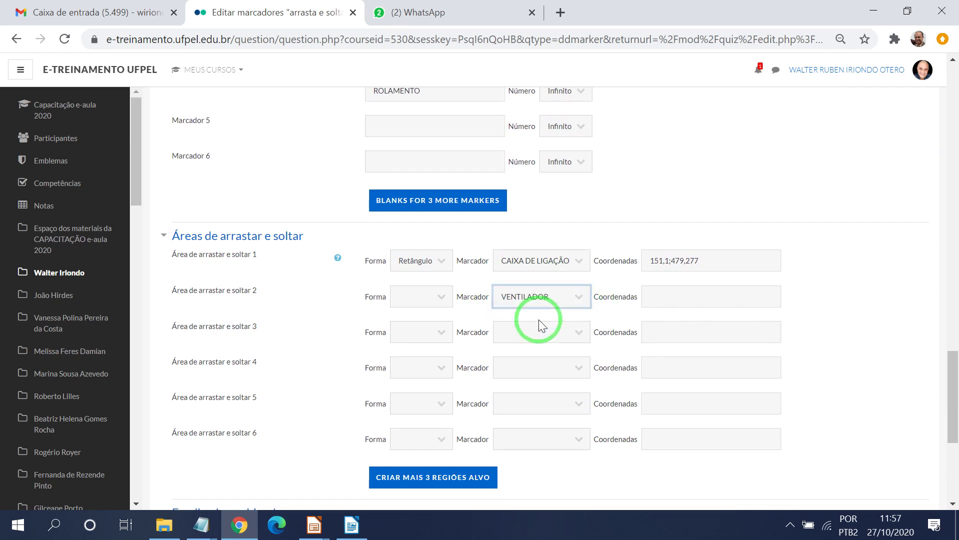
pyautogui.click(442, 298)
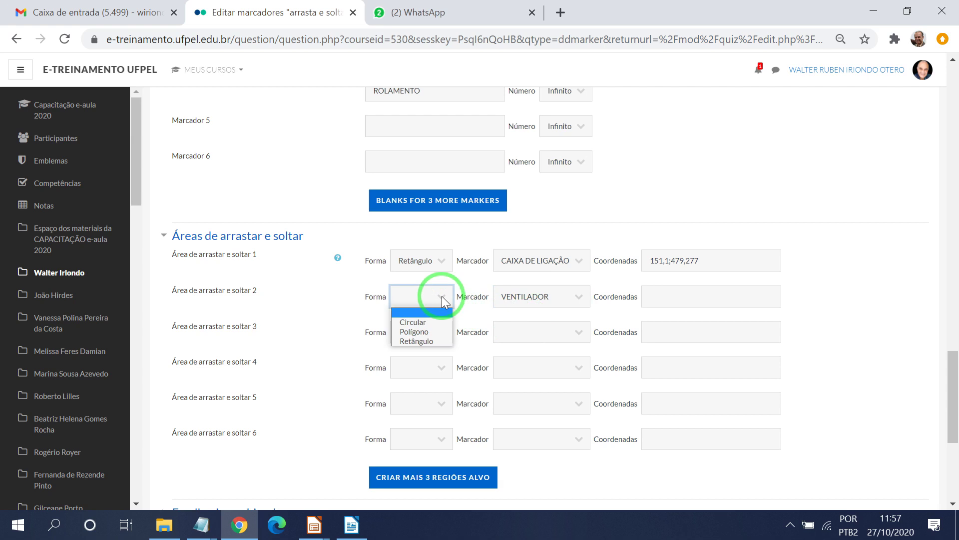
pyautogui.click(423, 340)
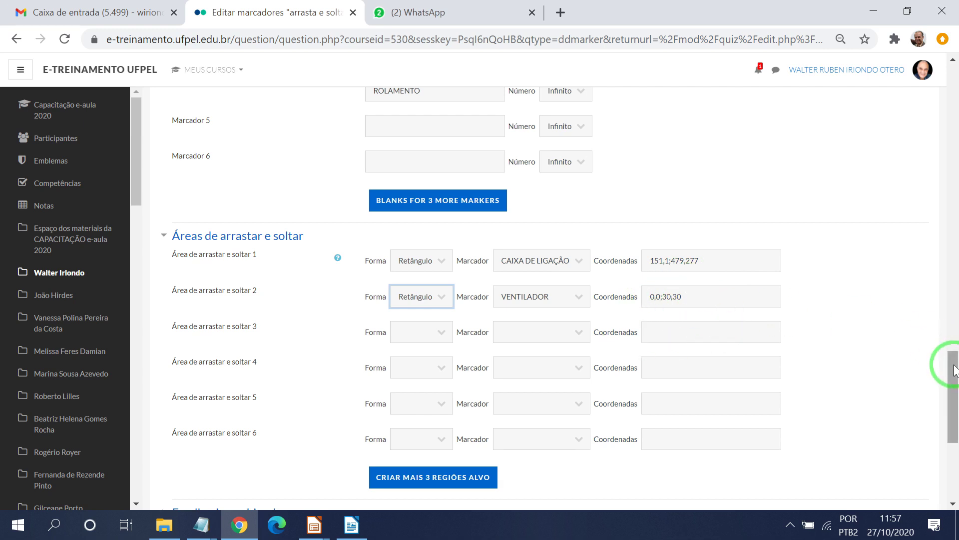
# - Place the VENTILADOR drop zone over the fan at the motor's rear end, about 164 by 435 at about 986,261
pyautogui.moveTo(954, 371); pyautogui.dragTo(949, 235)
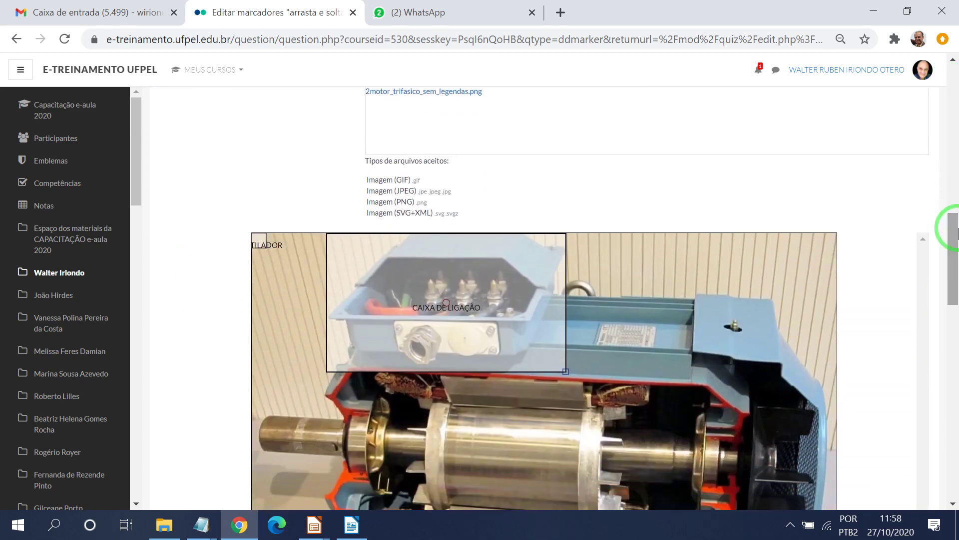
pyautogui.click(257, 238)
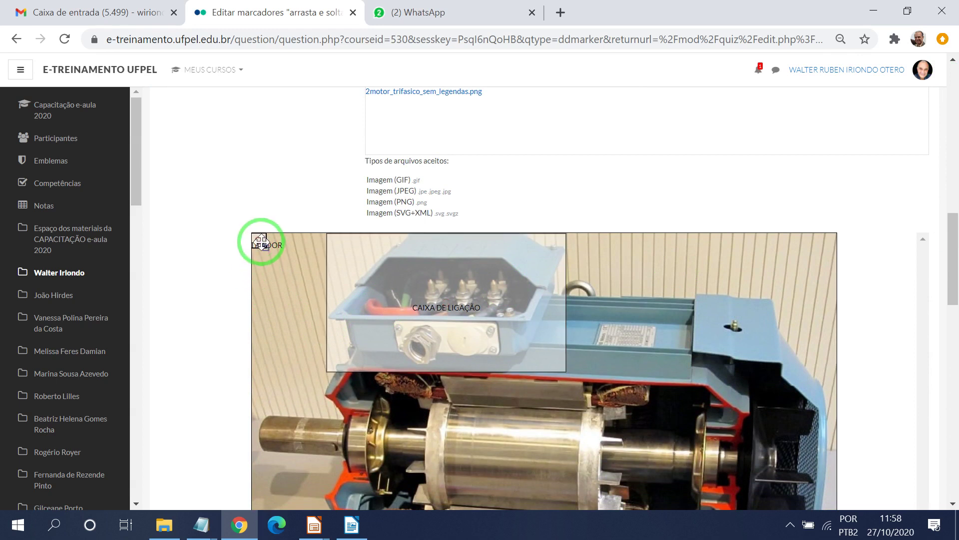
pyautogui.moveTo(259, 239)
pyautogui.mouseDown()
pyautogui.moveTo(413, 239)
pyautogui.moveTo(658, 323)
pyautogui.mouseUp()
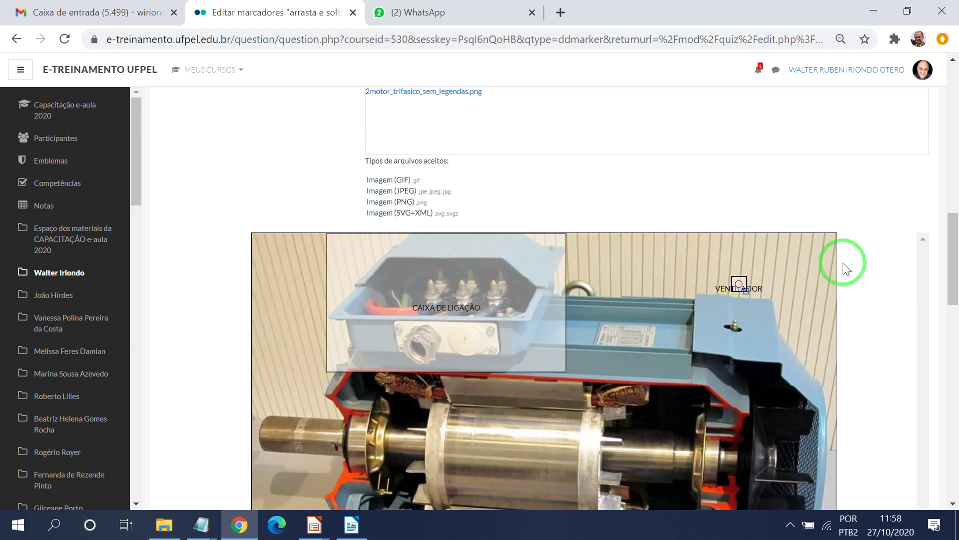
pyautogui.moveTo(953, 250); pyautogui.dragTo(952, 278)
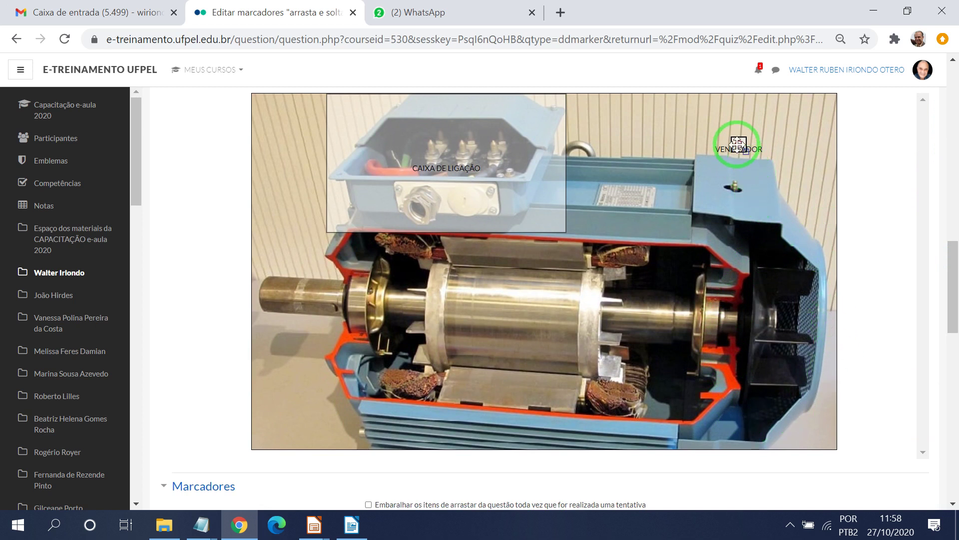
pyautogui.moveTo(739, 149); pyautogui.dragTo(743, 233)
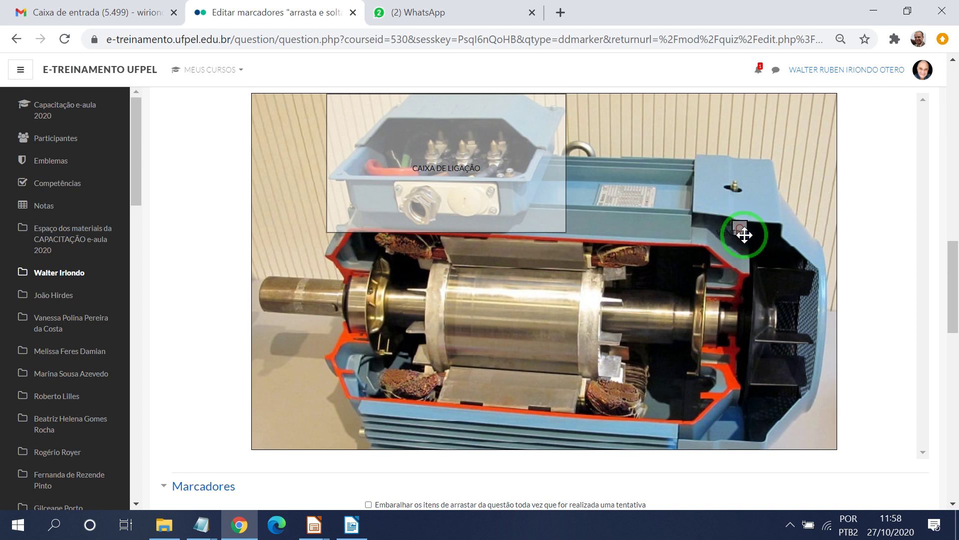
pyautogui.moveTo(754, 268)
pyautogui.mouseDown()
pyautogui.moveTo(779, 328)
pyautogui.moveTo(794, 433)
pyautogui.moveTo(823, 434)
pyautogui.moveTo(814, 434)
pyautogui.mouseUp()
pyautogui.moveTo(772, 327); pyautogui.dragTo(783, 332)
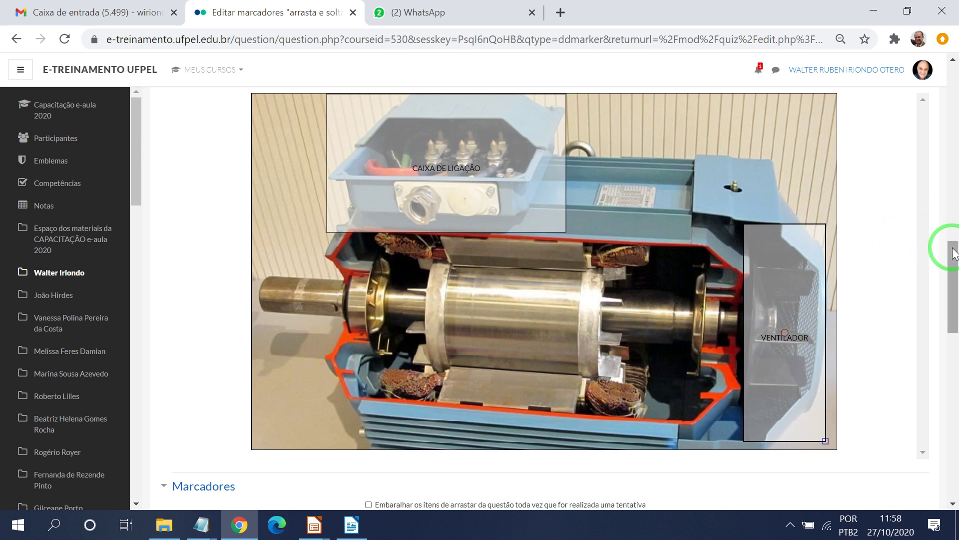
# - Define Área de arrastar e soltar 3 with the ROTOR marker and the Retângulo shape
pyautogui.moveTo(954, 253); pyautogui.dragTo(955, 257)
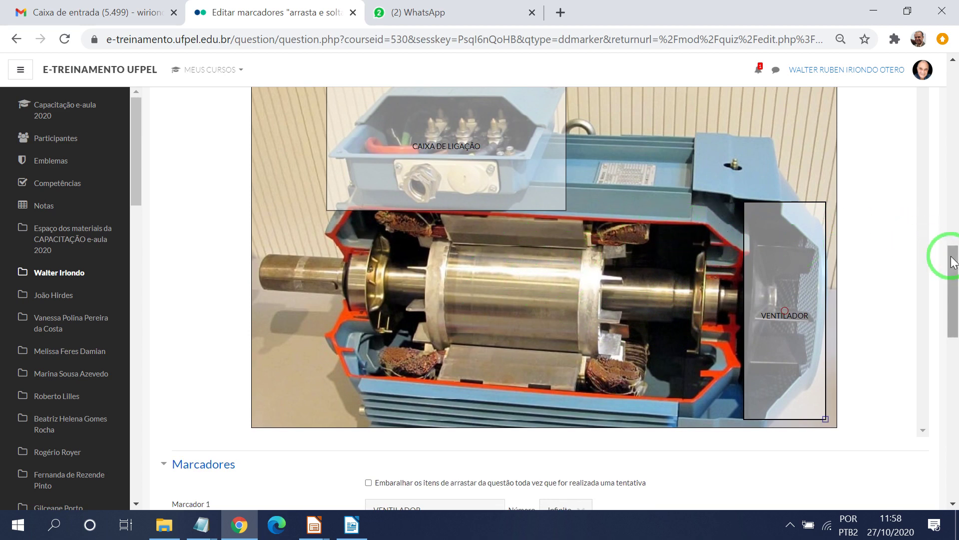
pyautogui.moveTo(955, 260); pyautogui.dragTo(954, 372)
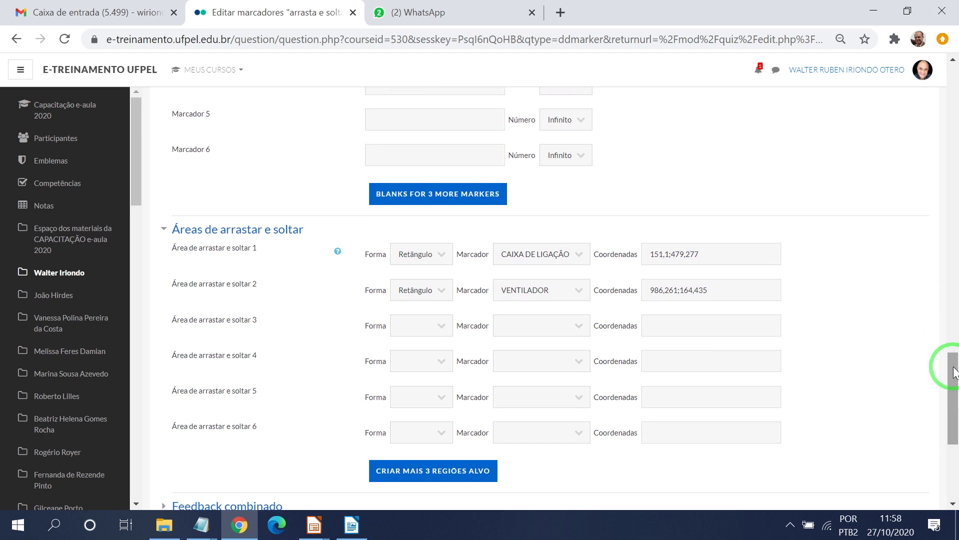
pyautogui.click(579, 325)
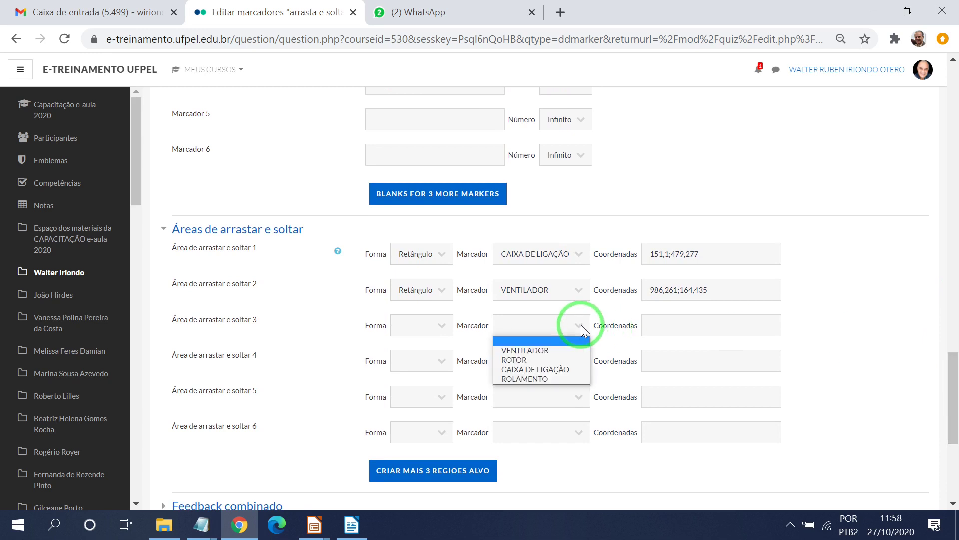
pyautogui.click(516, 361)
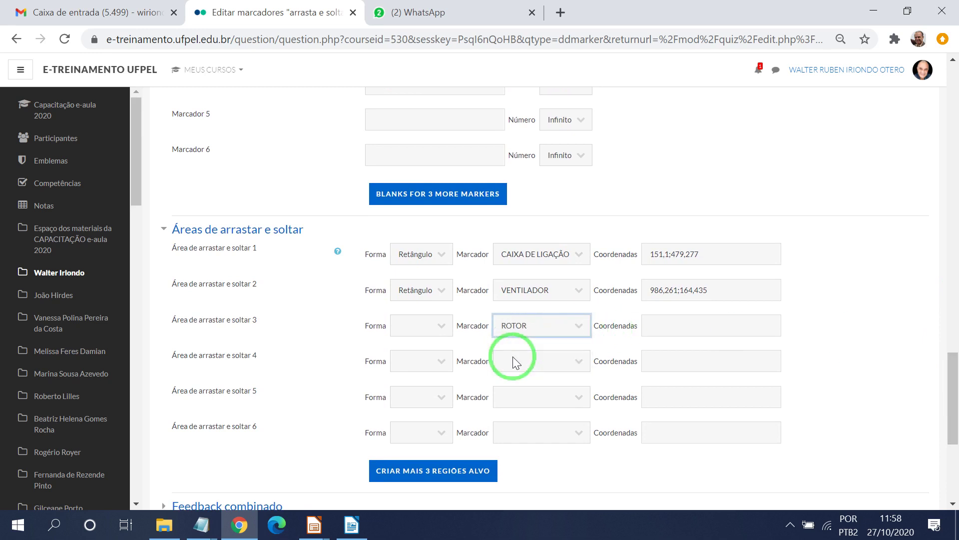
pyautogui.click(443, 330)
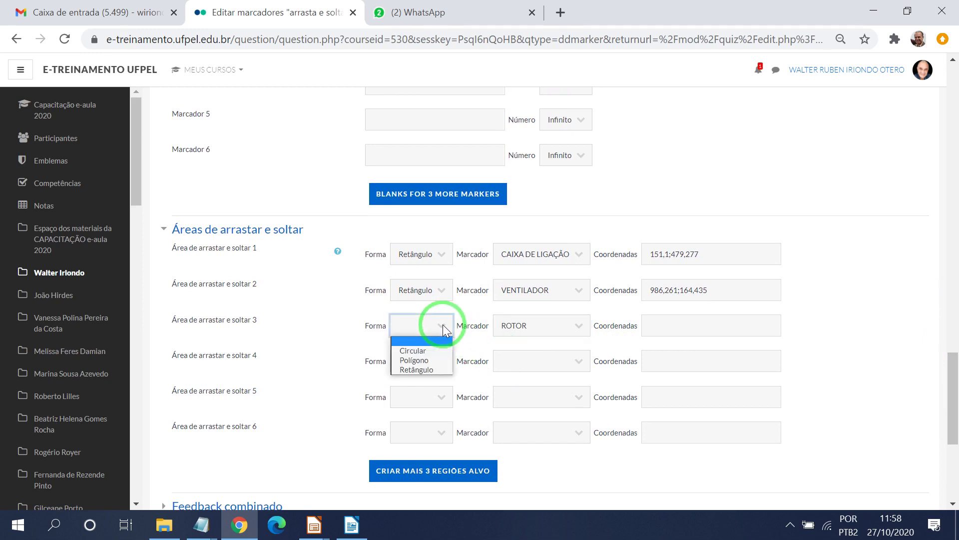
pyautogui.click(427, 368)
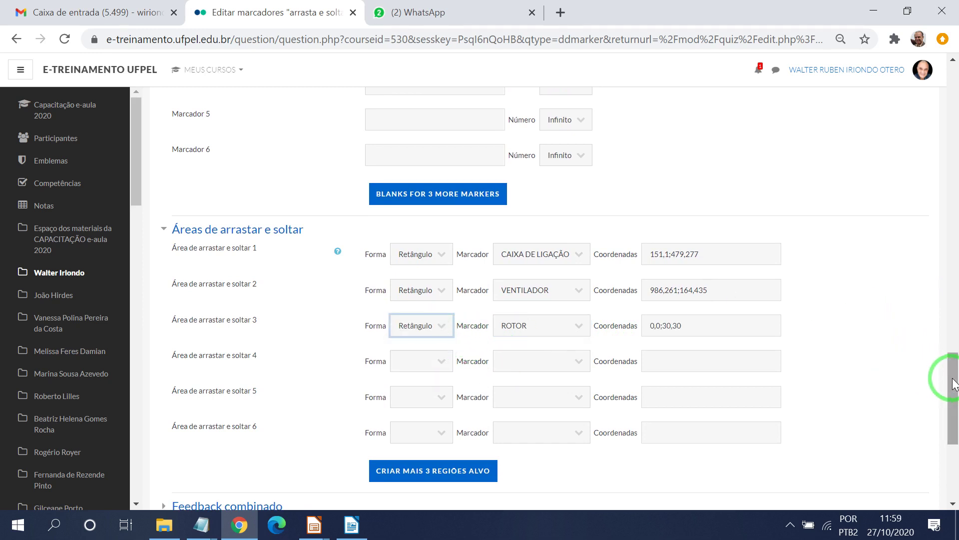
# - Place the ROTOR drop zone over the central cylinder of the motor, about 431 by 266 at about 318,321
pyautogui.moveTo(954, 383); pyautogui.dragTo(955, 267)
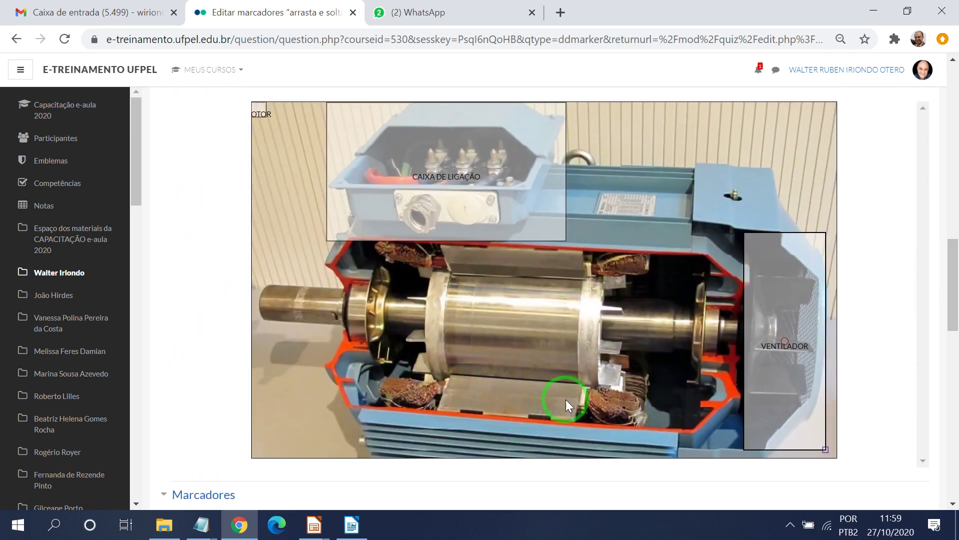
pyautogui.click(258, 109)
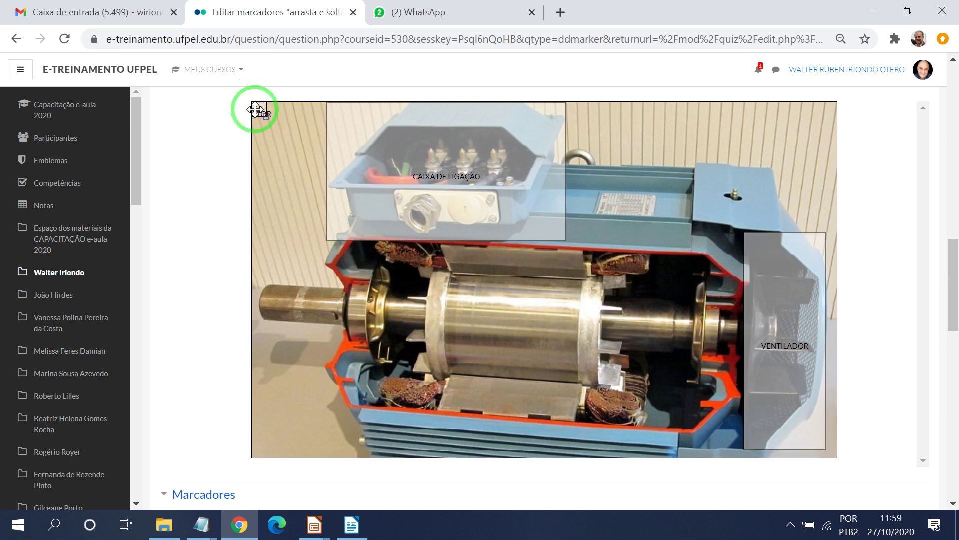
pyautogui.moveTo(258, 109)
pyautogui.mouseDown()
pyautogui.moveTo(300, 176)
pyautogui.moveTo(383, 256)
pyautogui.moveTo(416, 267)
pyautogui.mouseUp()
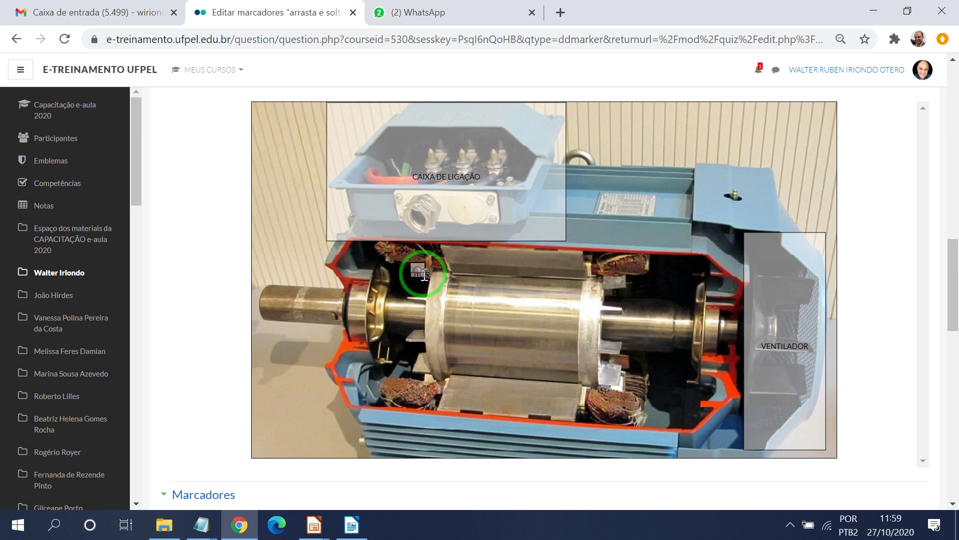
pyautogui.moveTo(423, 275)
pyautogui.mouseDown()
pyautogui.moveTo(432, 290)
pyautogui.moveTo(415, 268)
pyautogui.moveTo(423, 275)
pyautogui.mouseUp()
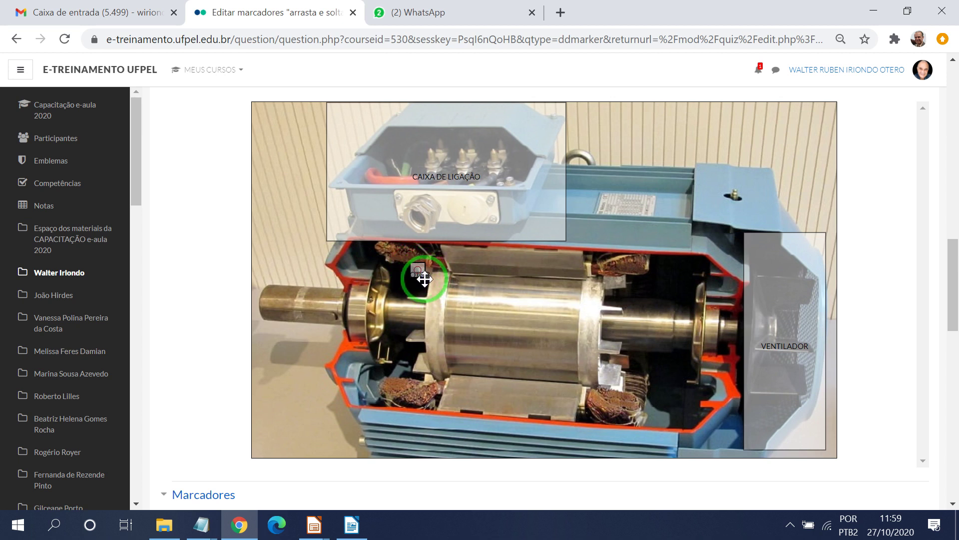
pyautogui.moveTo(443, 317); pyautogui.dragTo(625, 396)
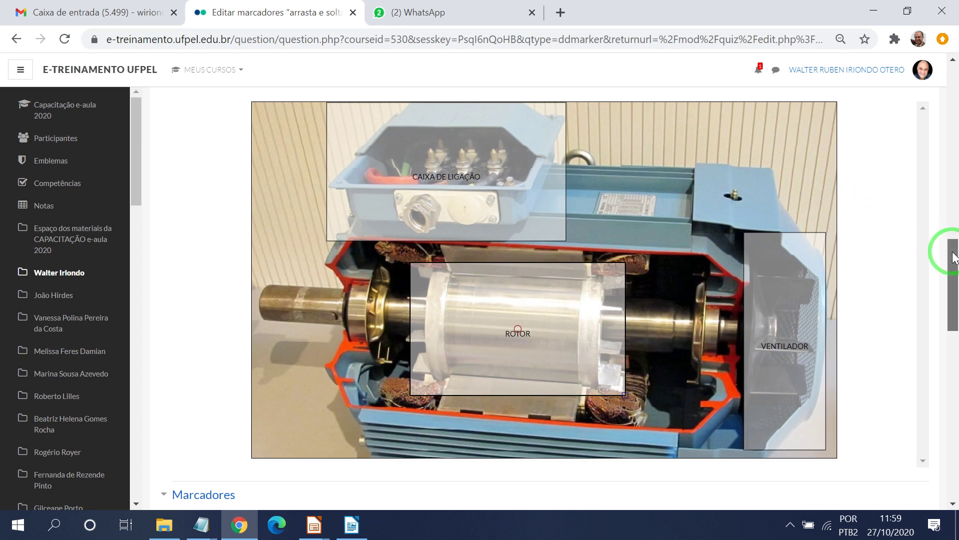
# - Define Área de arrastar e soltar 4 with the ROLAMENTO marker and the Retângulo shape
pyautogui.moveTo(955, 252); pyautogui.dragTo(954, 325)
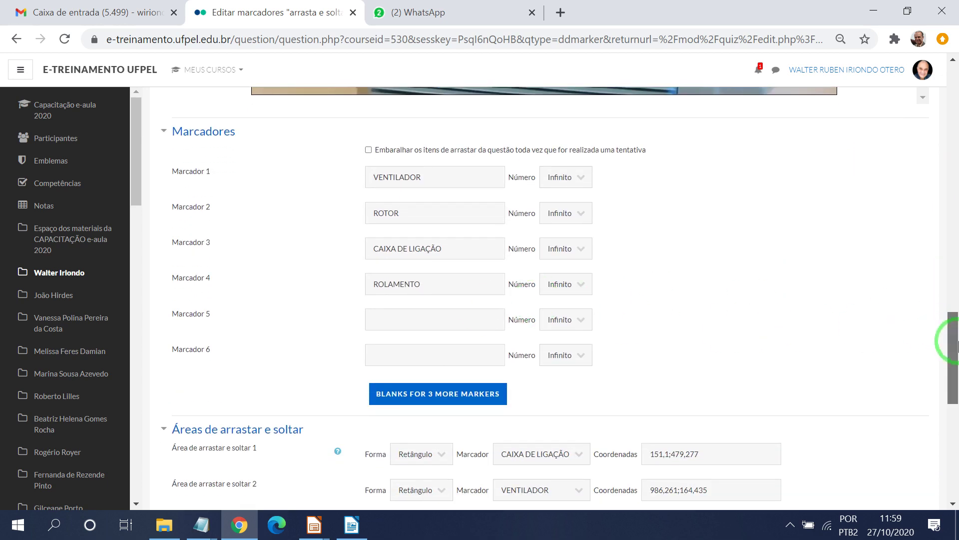
pyautogui.moveTo(951, 332); pyautogui.dragTo(952, 261)
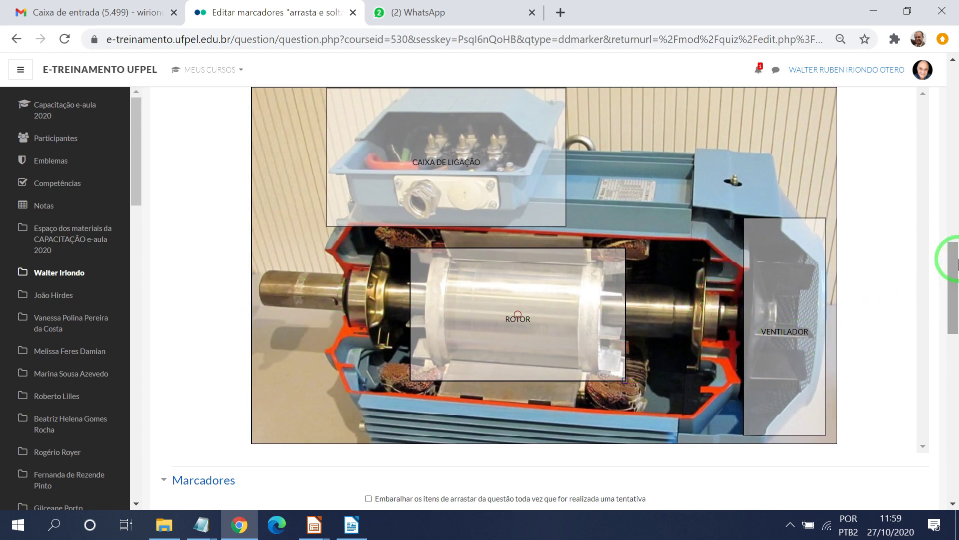
pyautogui.moveTo(952, 257); pyautogui.dragTo(956, 324)
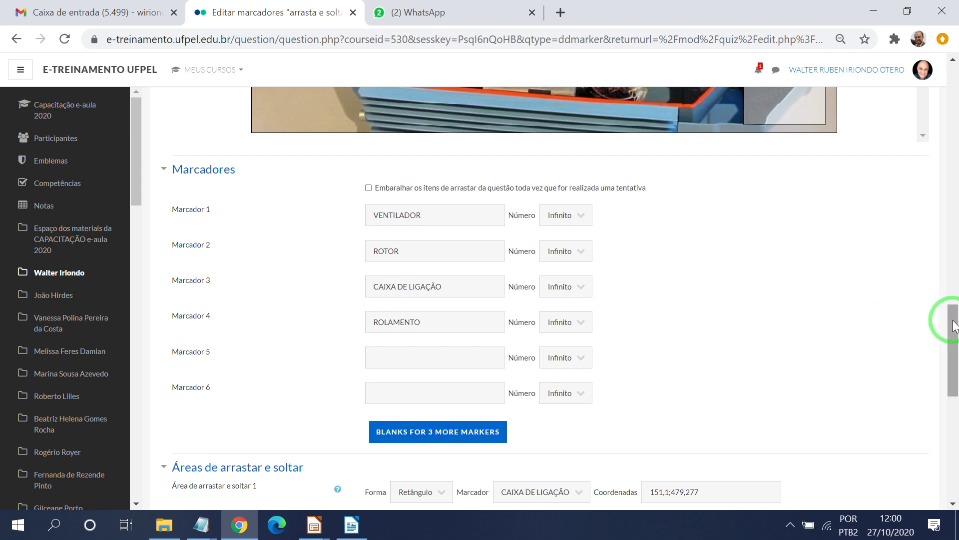
pyautogui.moveTo(955, 322); pyautogui.dragTo(953, 377)
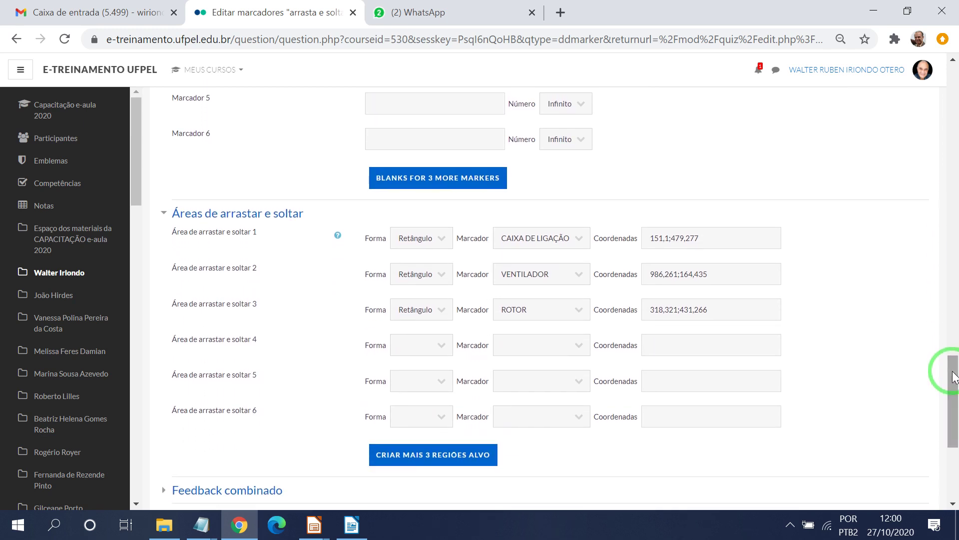
pyautogui.click(582, 344)
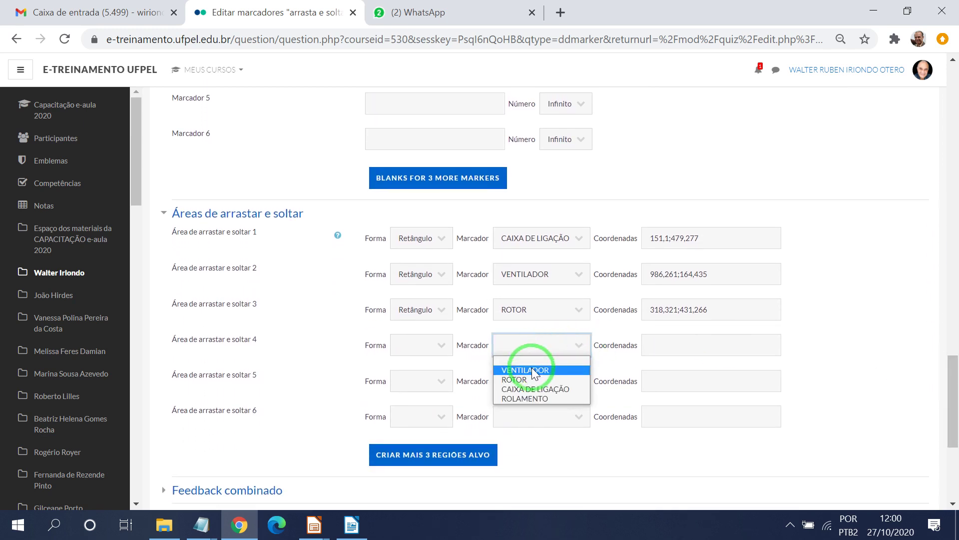
pyautogui.click(526, 398)
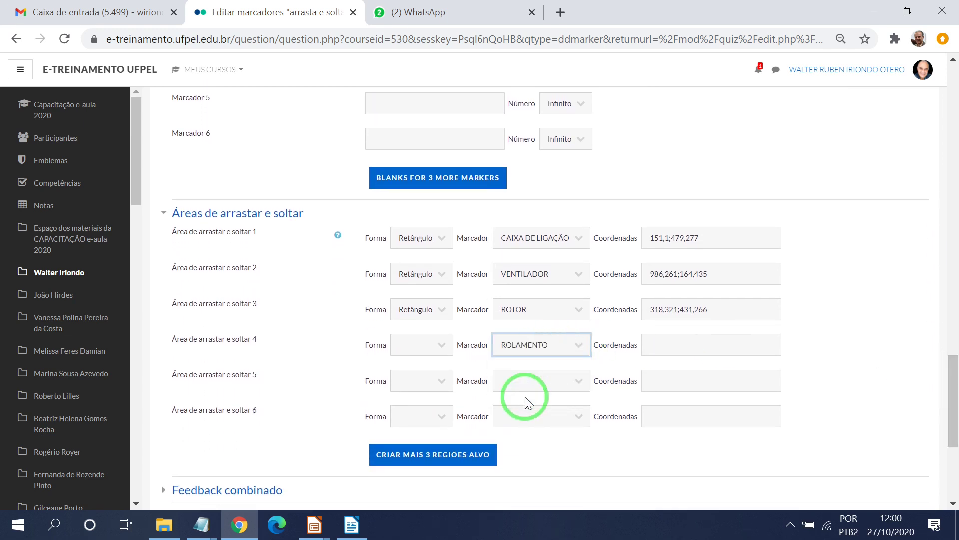
pyautogui.click(442, 345)
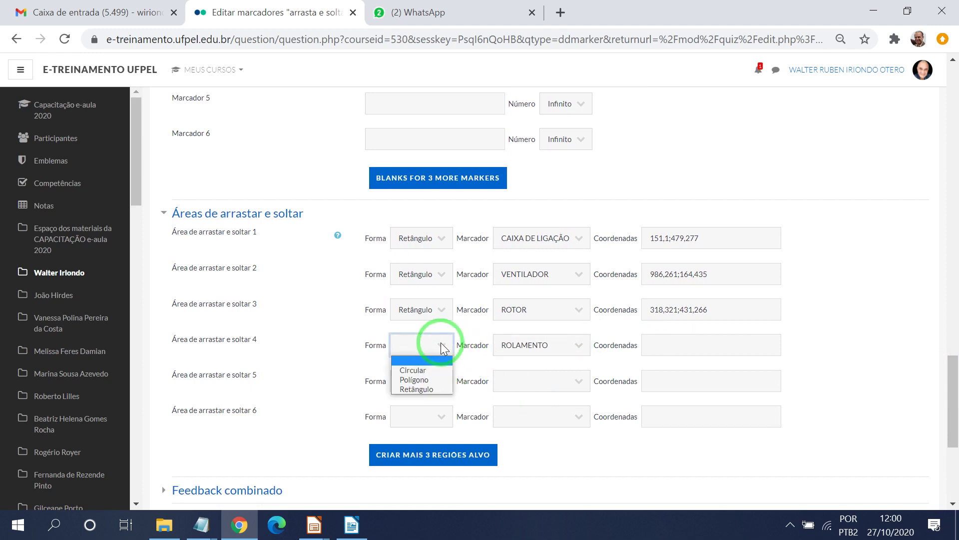
pyautogui.click(421, 388)
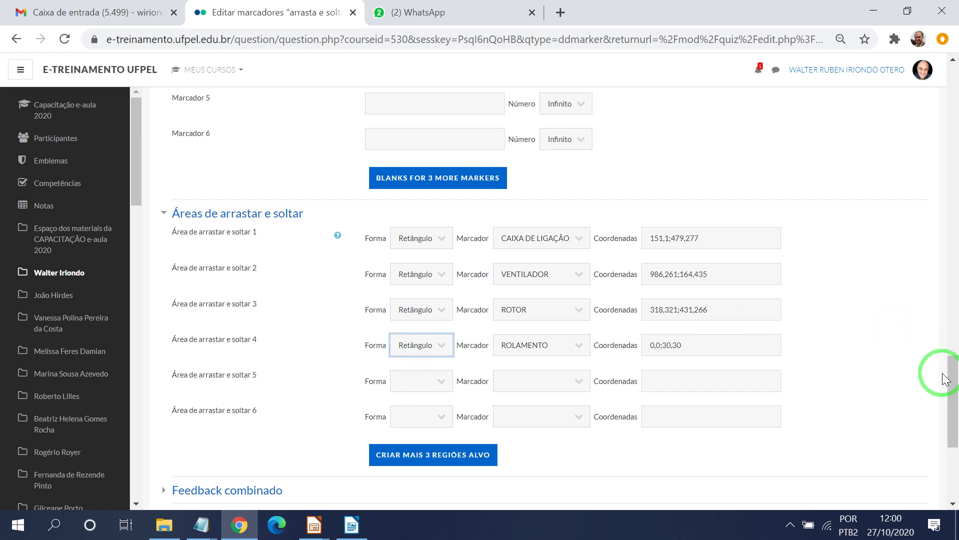
# - Place the ROLAMENTO drop zone over the bearing at the motor's shaft end, about 111 by 181 at about 166,328
pyautogui.moveTo(953, 380); pyautogui.dragTo(942, 247)
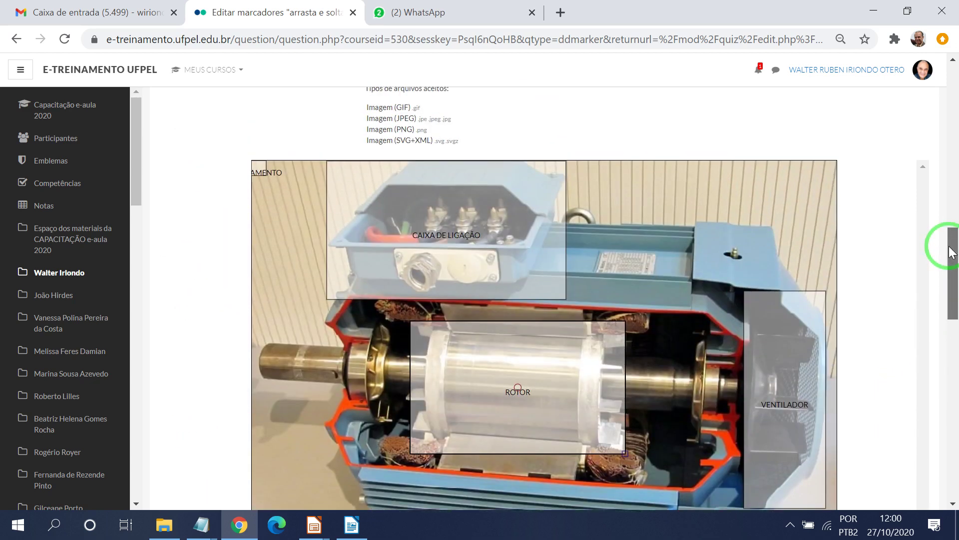
pyautogui.click(259, 167)
pyautogui.moveTo(259, 168); pyautogui.dragTo(330, 343)
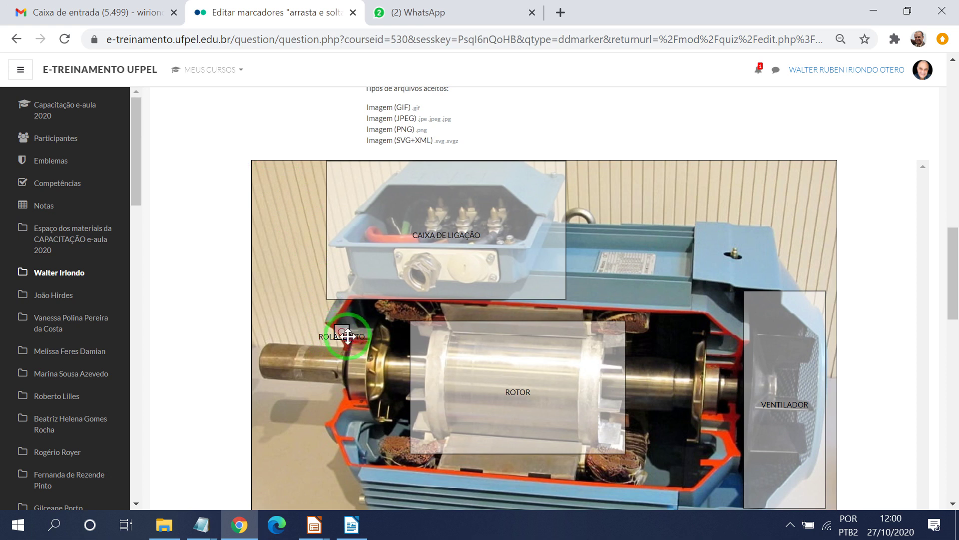
pyautogui.moveTo(348, 337); pyautogui.dragTo(389, 412)
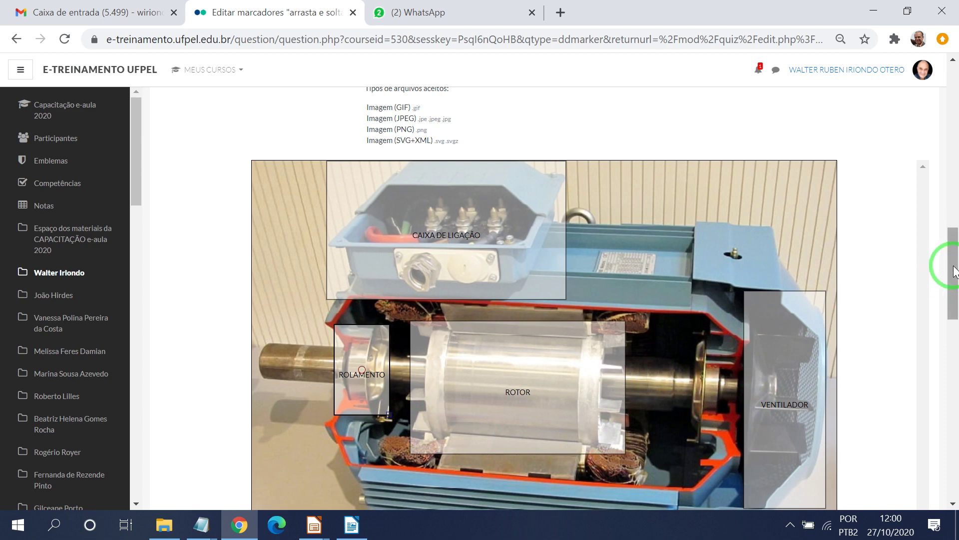
# - Define Área de arrastar e soltar 5 with the ROLAMENTO marker and the Retângulo shape
pyautogui.moveTo(955, 272); pyautogui.dragTo(955, 408)
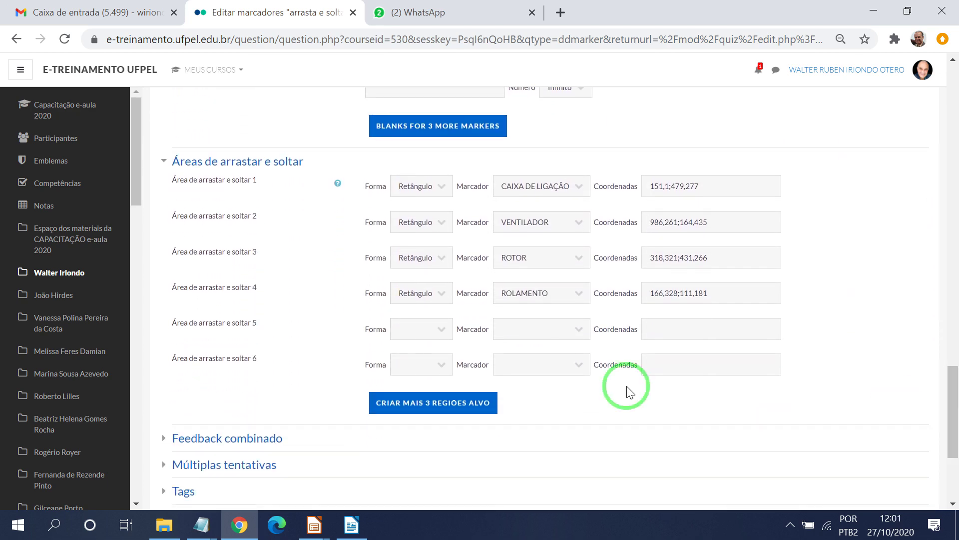
pyautogui.click(582, 330)
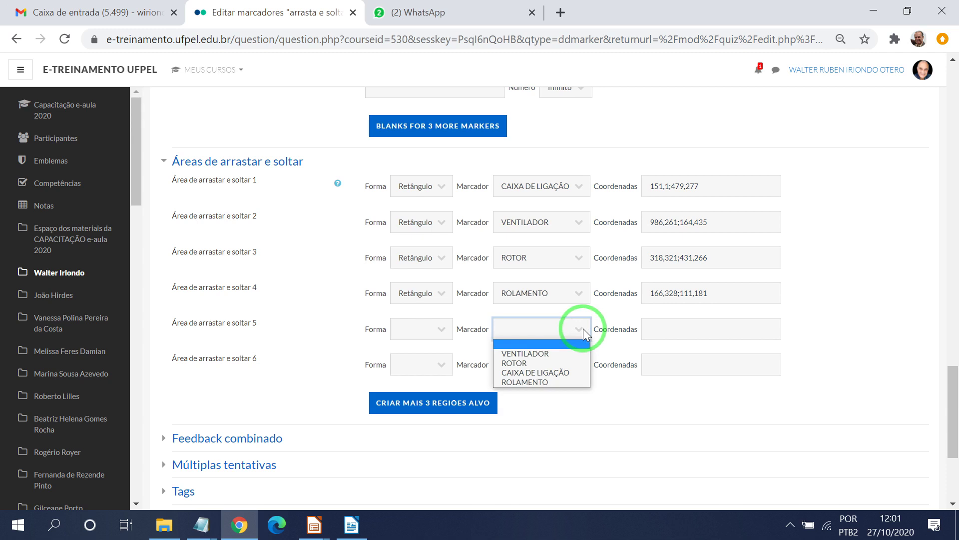
pyautogui.click(529, 383)
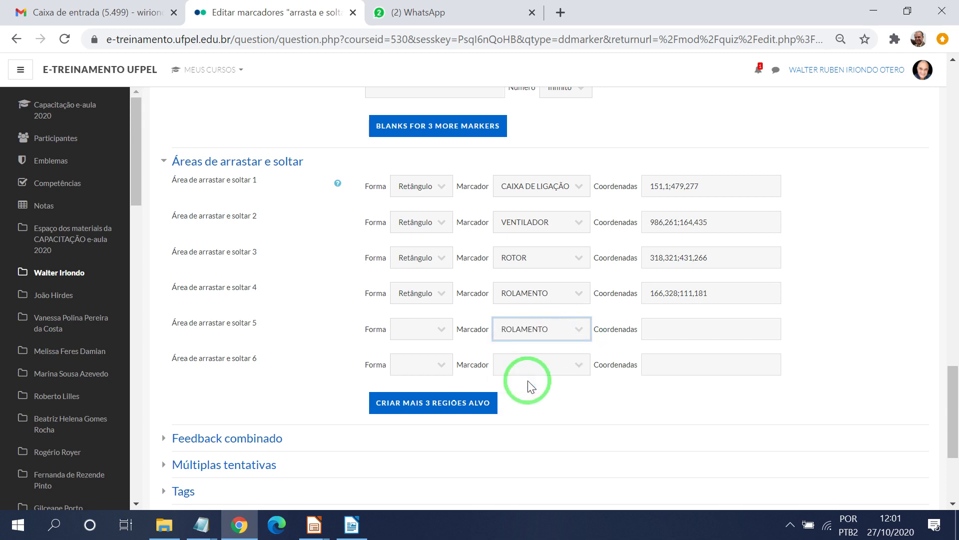
pyautogui.click(439, 329)
pyautogui.click(429, 372)
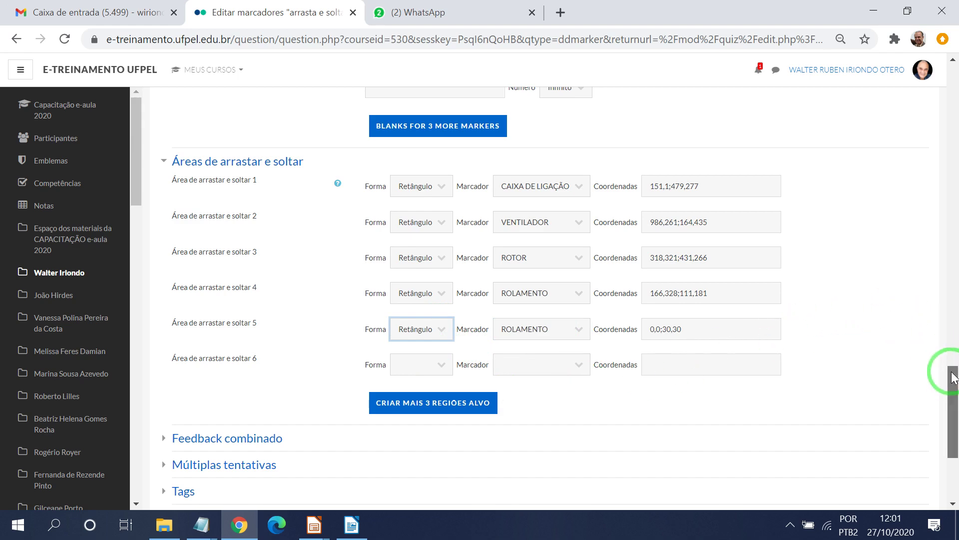
# - Place the second ROLAMENTO drop zone over the bearing beside the fan, about 97 by 199 at about 873,347
pyautogui.moveTo(954, 378); pyautogui.dragTo(955, 249)
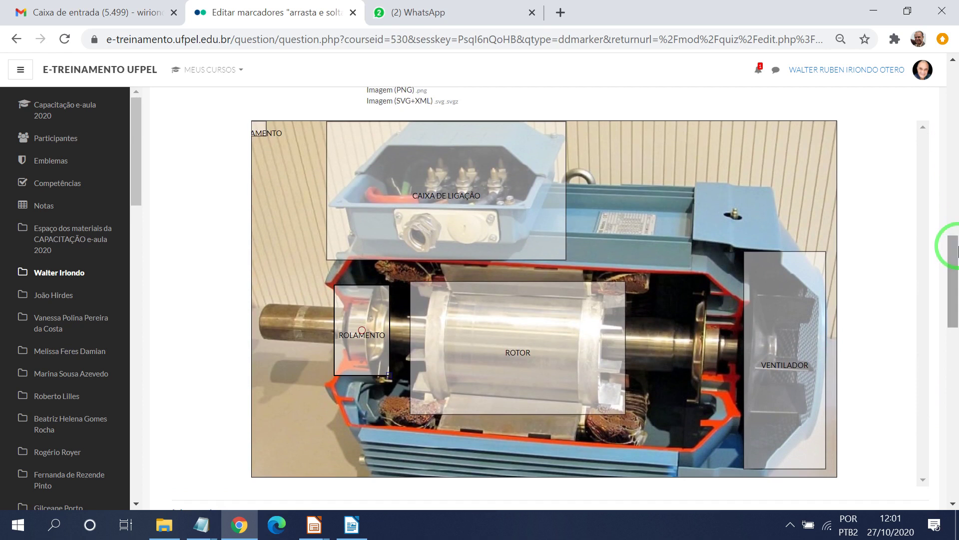
pyautogui.click(258, 127)
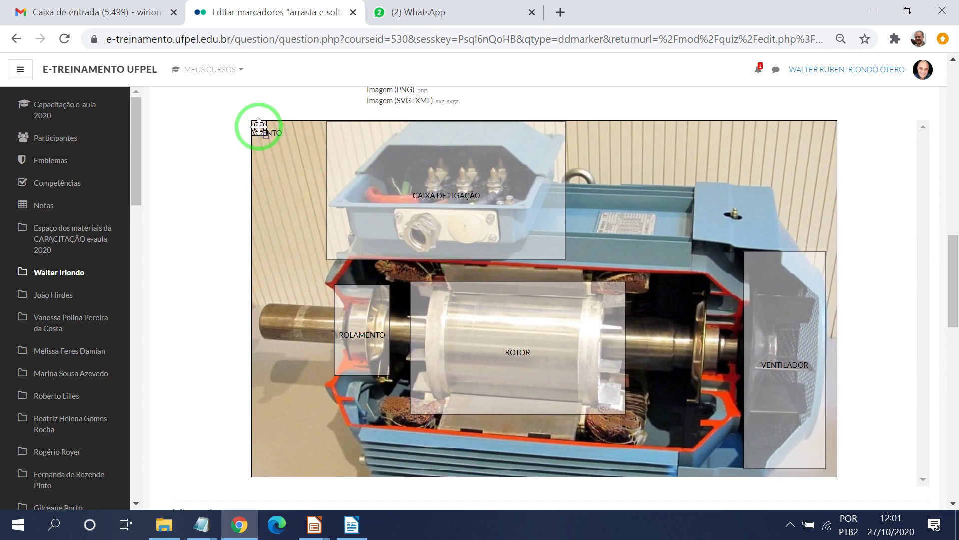
pyautogui.moveTo(258, 127)
pyautogui.mouseDown()
pyautogui.moveTo(561, 220)
pyautogui.moveTo(662, 261)
pyautogui.moveTo(692, 285)
pyautogui.mouseUp()
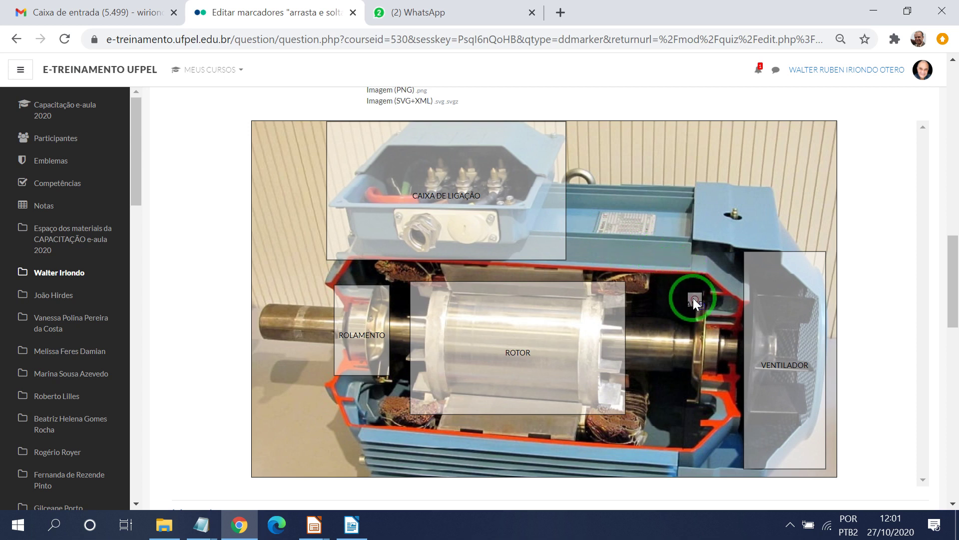
pyautogui.moveTo(693, 298); pyautogui.dragTo(702, 309)
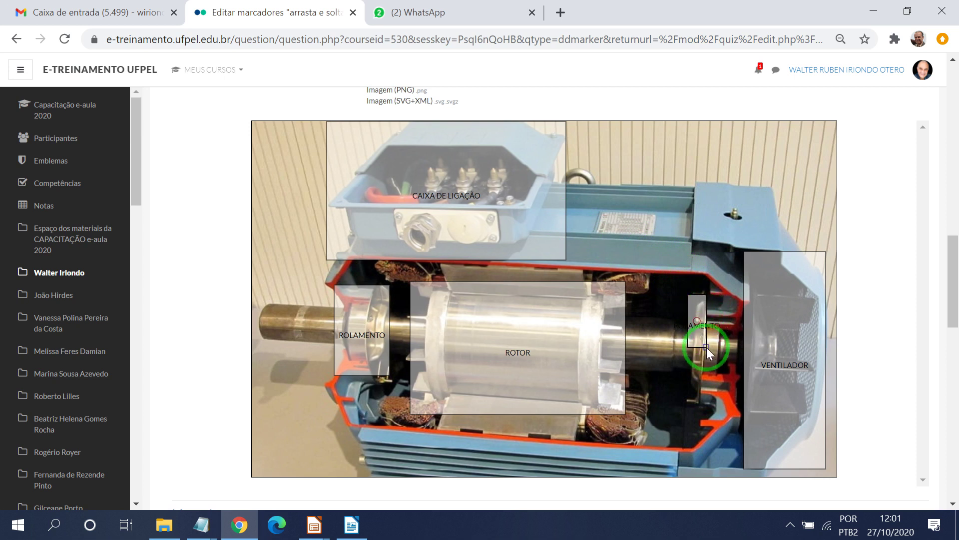
pyautogui.moveTo(707, 347); pyautogui.dragTo(736, 394)
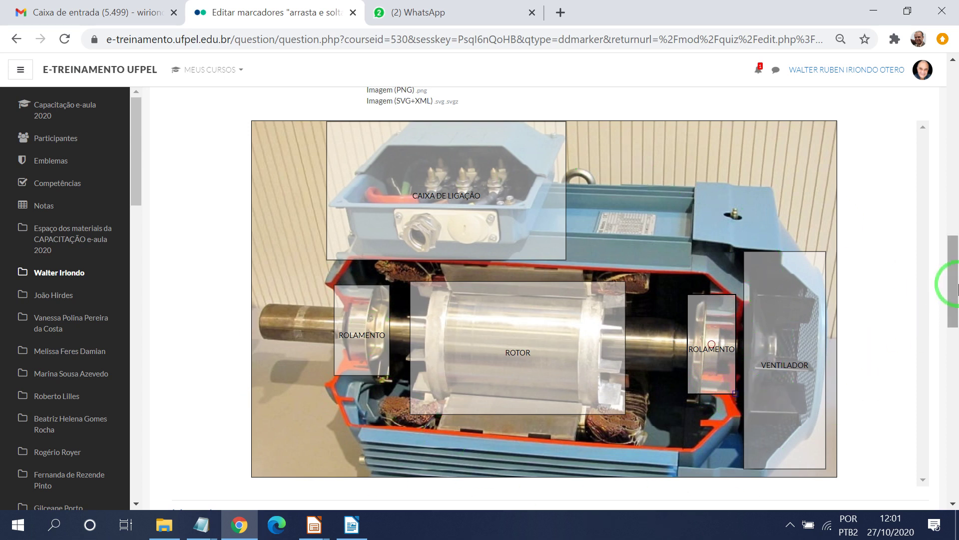
# - Review the coordinates of the defined drop zones and save the question to the quiz
pyautogui.moveTo(954, 284); pyautogui.dragTo(954, 414)
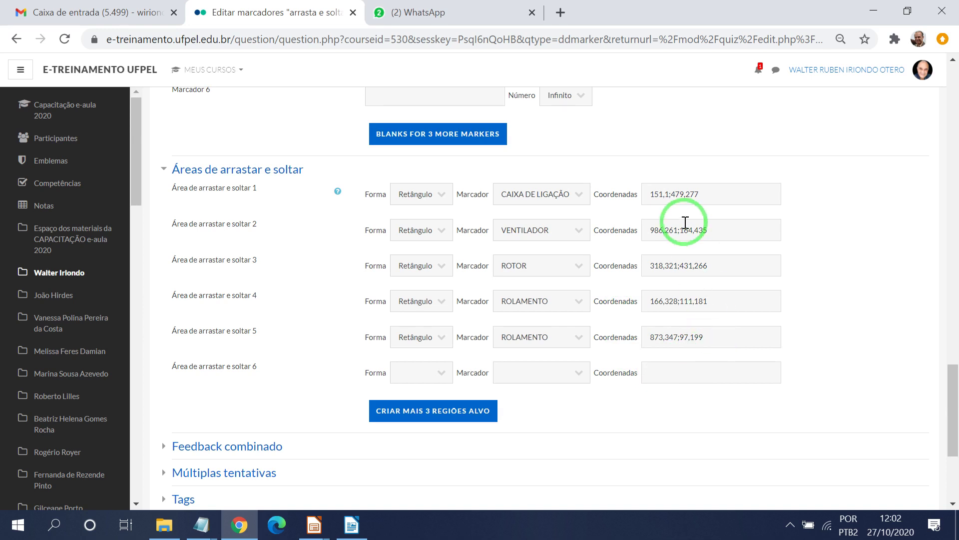
pyautogui.click(701, 203)
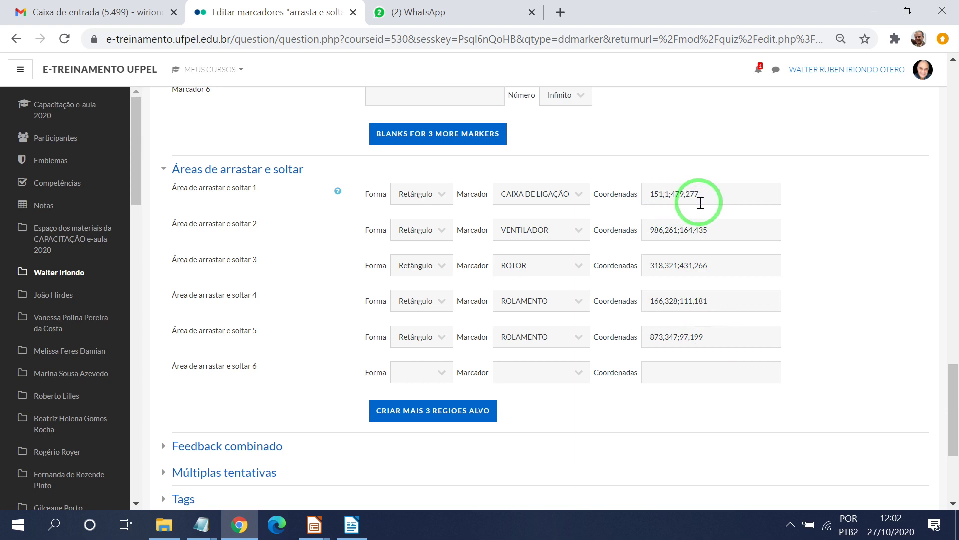
pyautogui.click(671, 231)
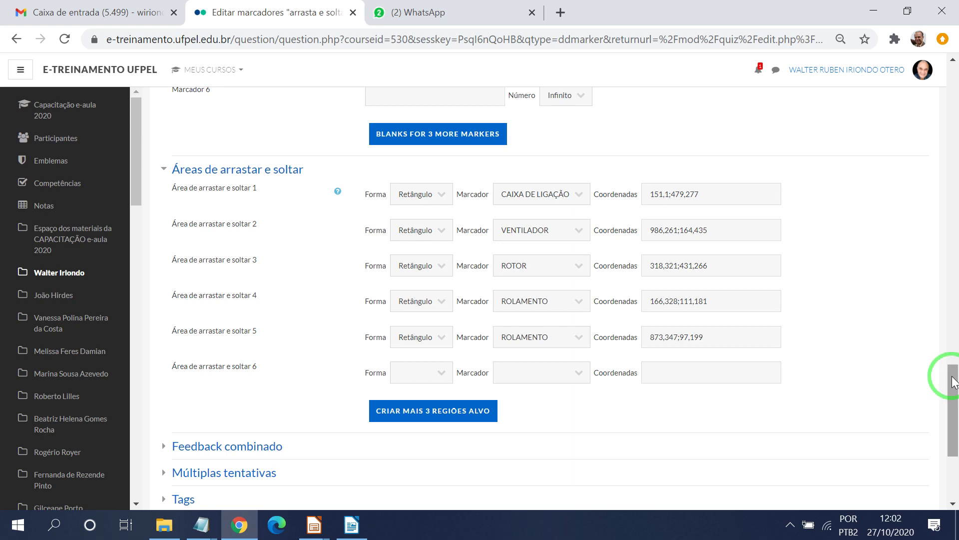
pyautogui.moveTo(954, 381); pyautogui.dragTo(953, 425)
pyautogui.click(422, 370)
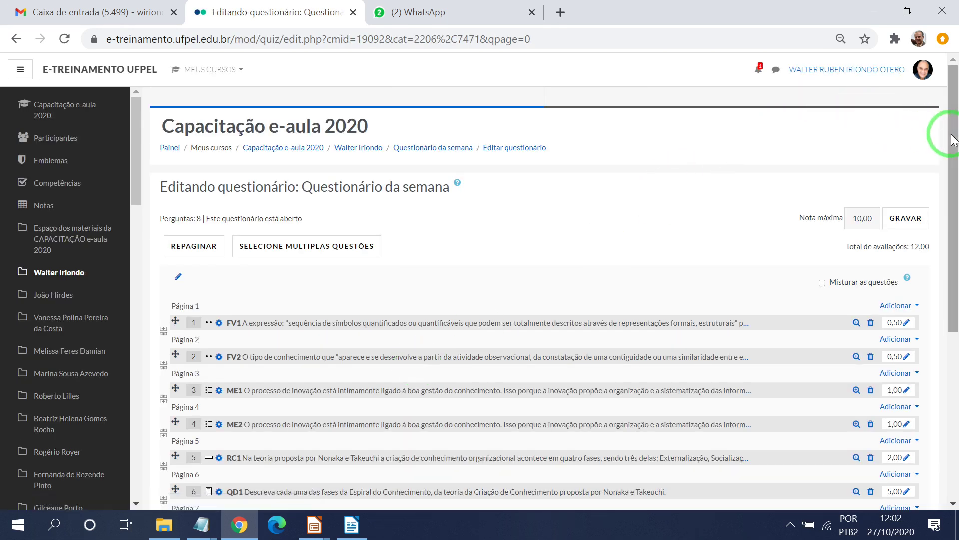
# - Preview the question "Marcadores - arrastar e soltar na imagem" in a maximized window
pyautogui.moveTo(952, 140); pyautogui.dragTo(955, 269)
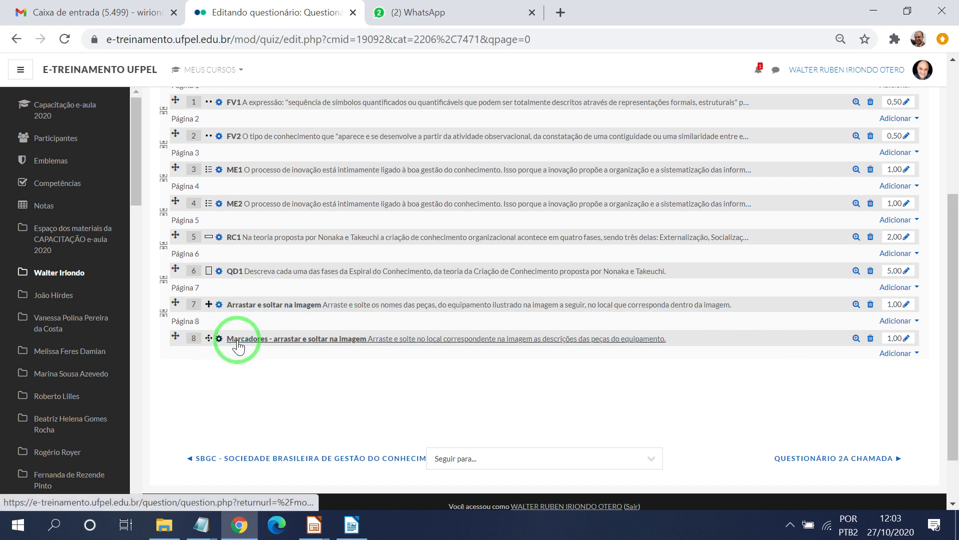
pyautogui.click(856, 340)
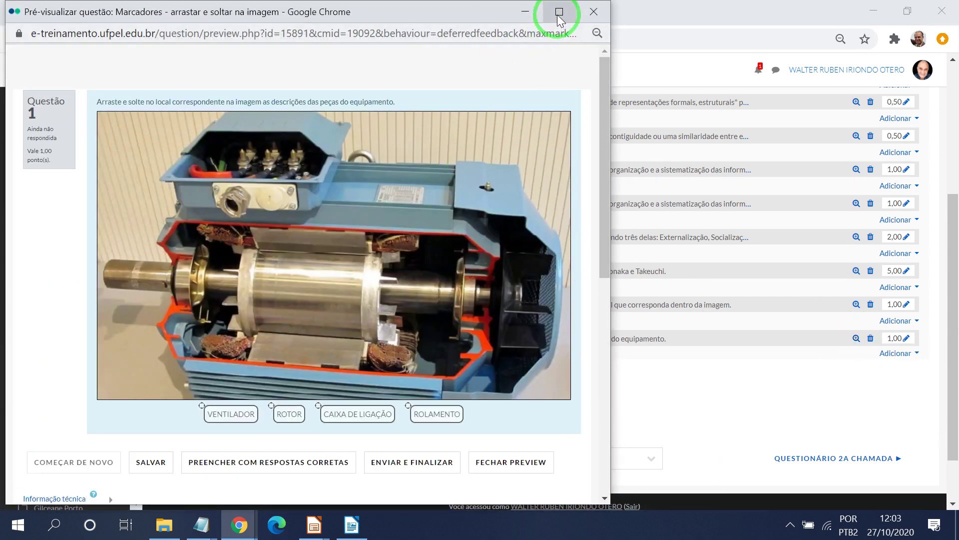
pyautogui.moveTo(455, 19); pyautogui.dragTo(654, 4)
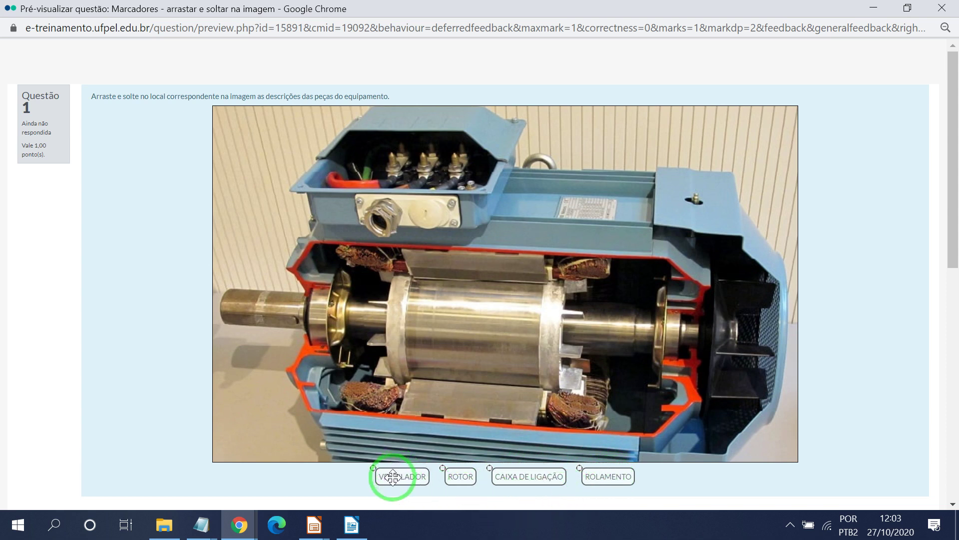
# - Answer the preview by placing VENTILADOR on the fan, CAIXA DE LIGAÇÃO on the terminal box, ROTOR on the central cylinder and ROLAMENTO on both bearings
pyautogui.moveTo(393, 477); pyautogui.dragTo(745, 326)
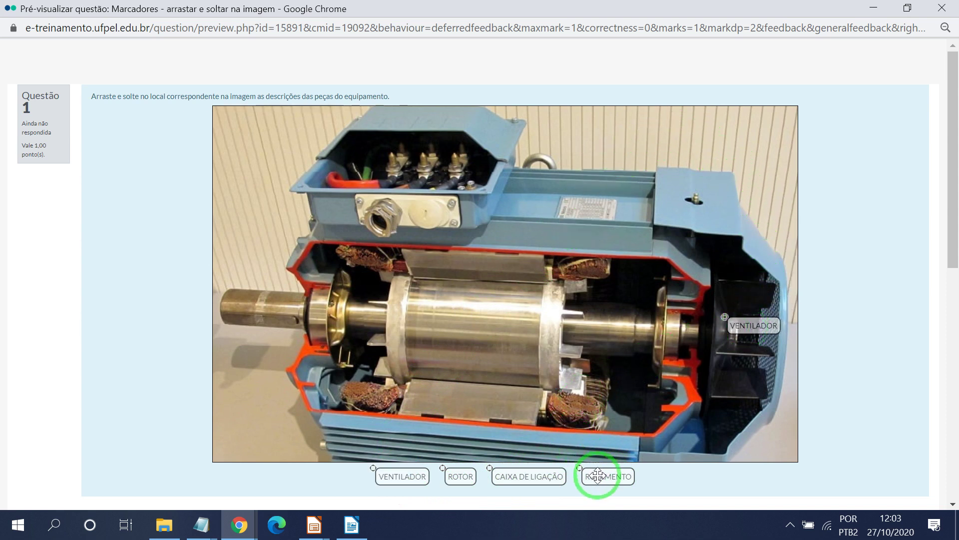
pyautogui.moveTo(597, 476); pyautogui.dragTo(670, 331)
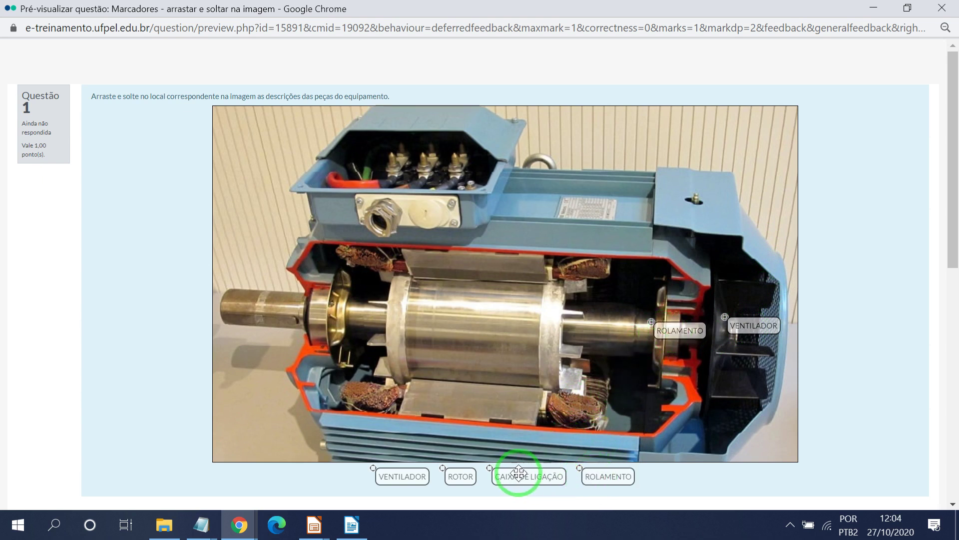
pyautogui.moveTo(518, 473); pyautogui.dragTo(393, 171)
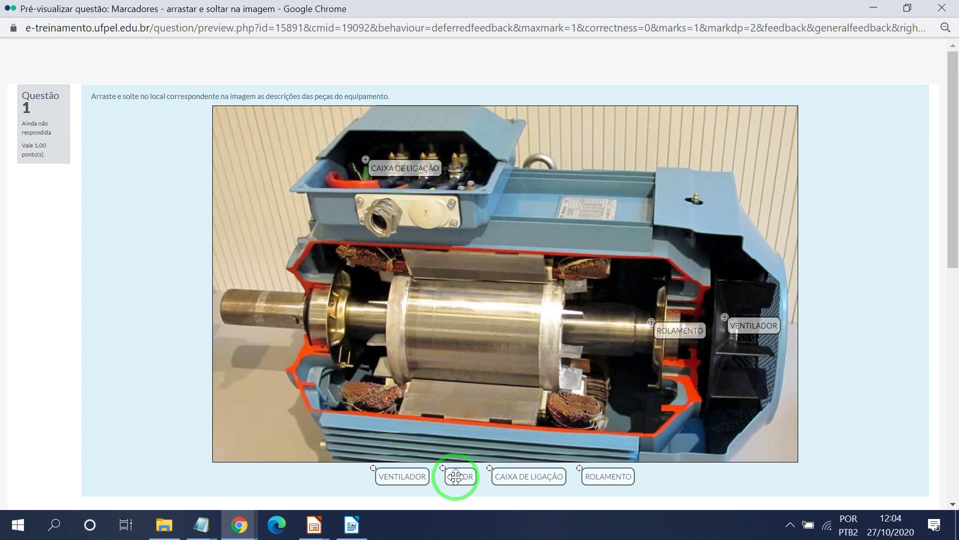
pyautogui.moveTo(455, 476); pyautogui.dragTo(472, 330)
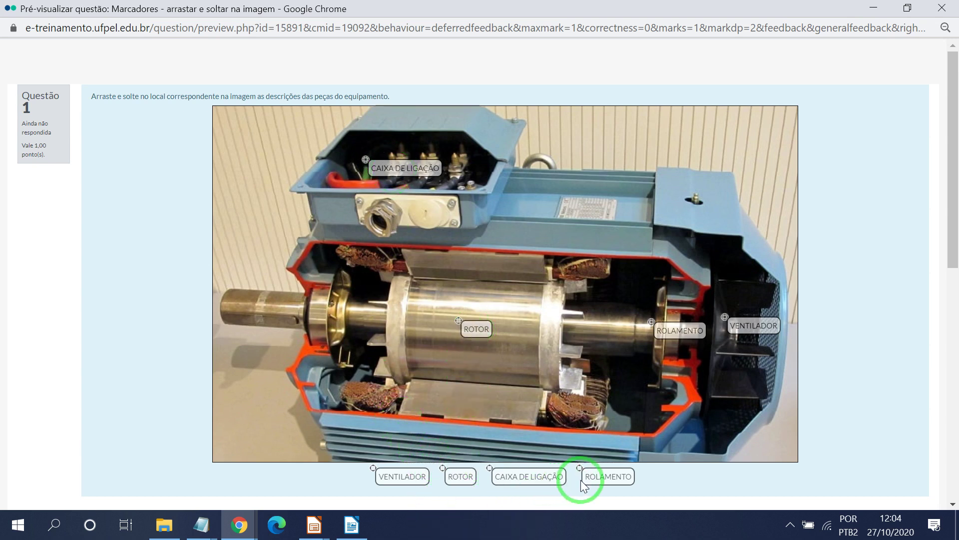
pyautogui.moveTo(584, 482); pyautogui.dragTo(318, 328)
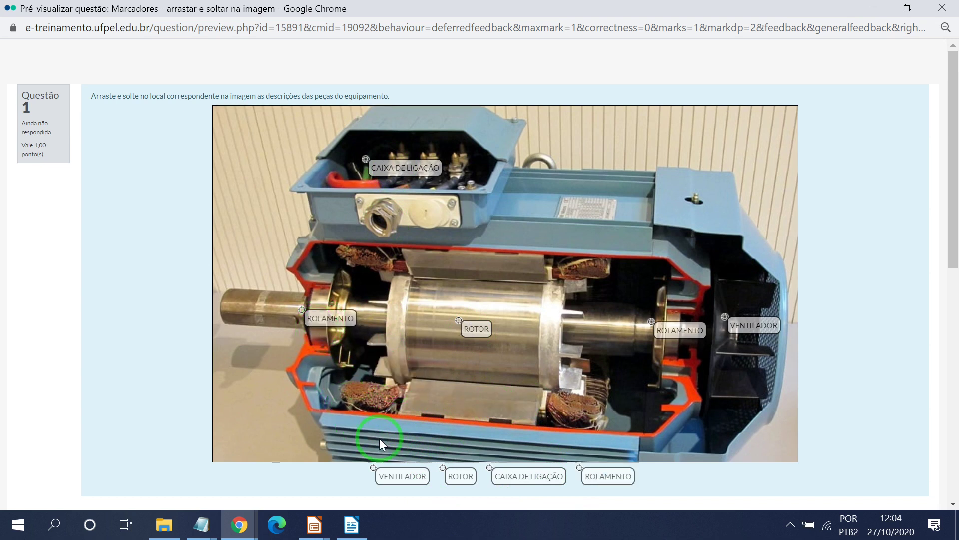